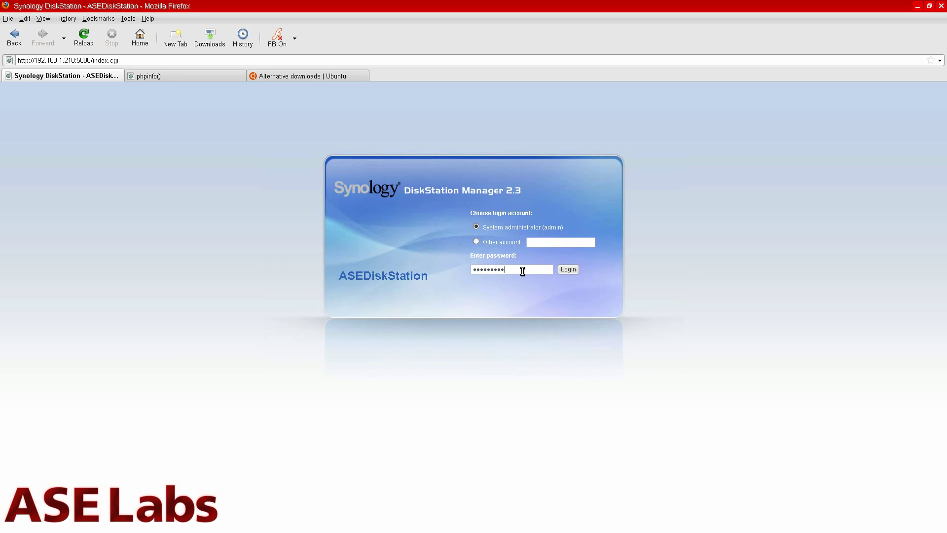
# - Log in with the administrator password and open the DiskStation Management console
pyautogui.press('Return')
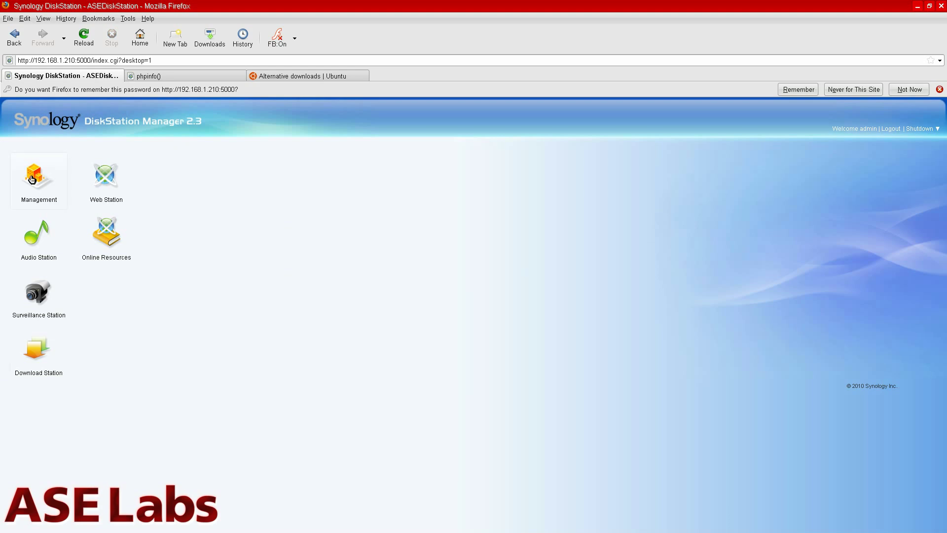
pyautogui.click(32, 180)
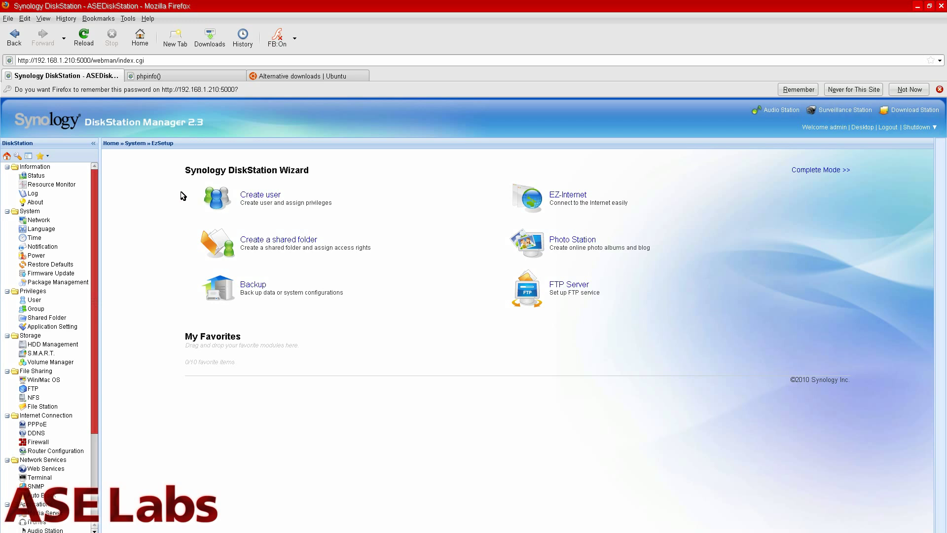
pyautogui.click(39, 176)
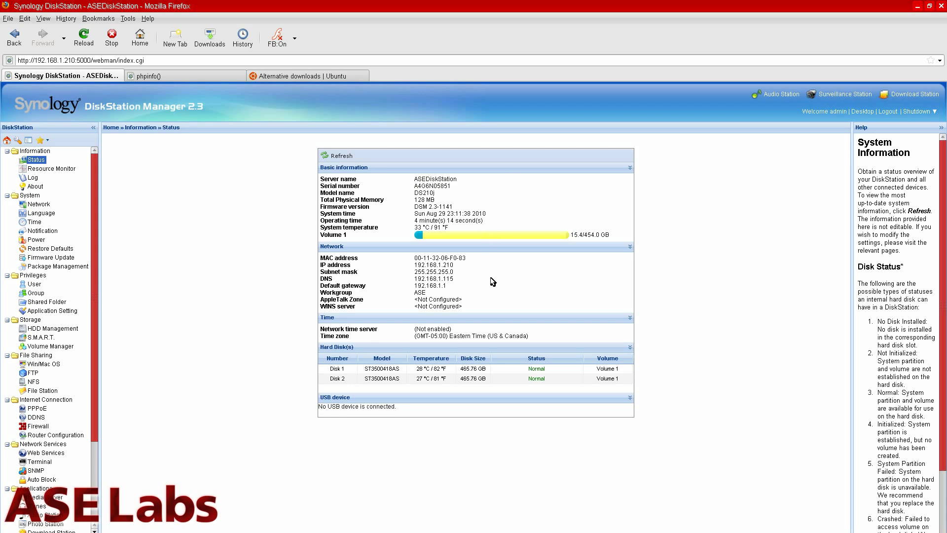
pyautogui.click(419, 371)
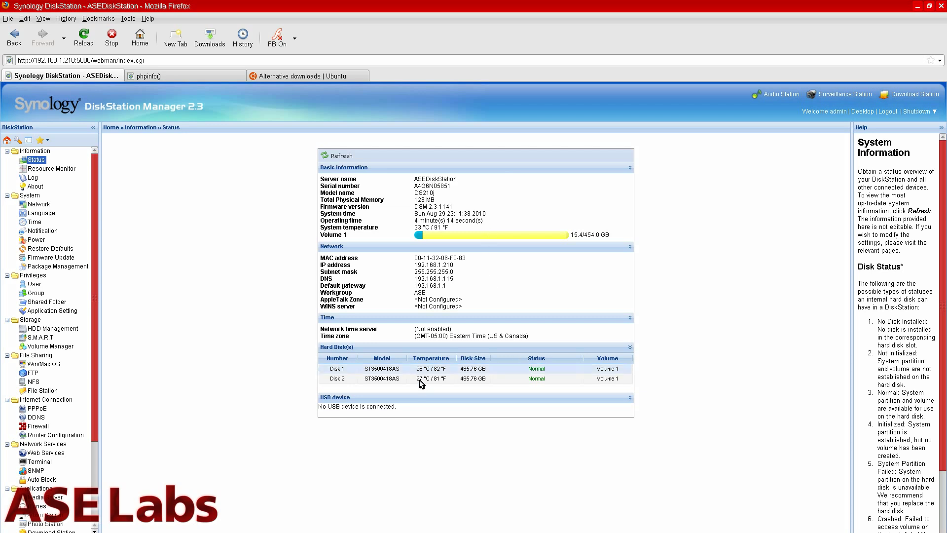
pyautogui.click(420, 380)
pyautogui.click(422, 370)
pyautogui.click(424, 380)
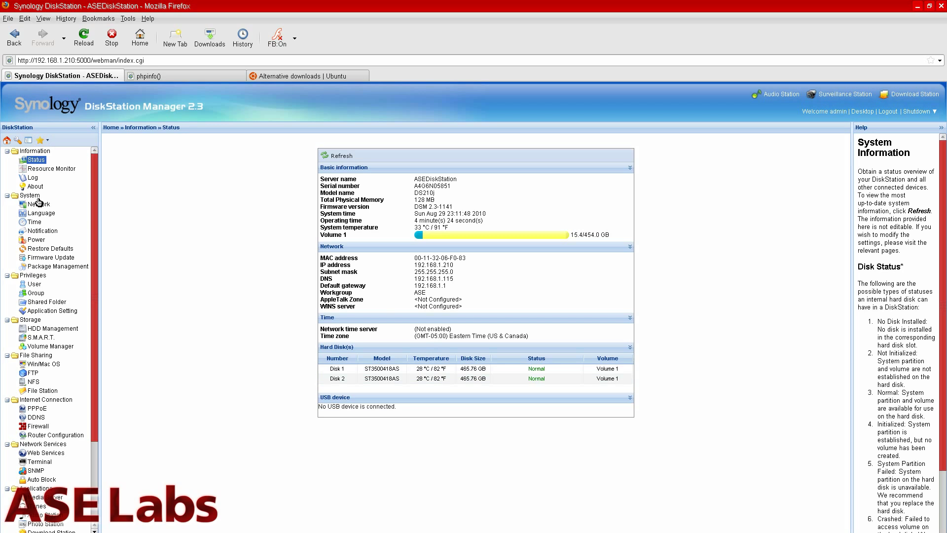
# - Create a shared folder named 'public' with description 'Testing', accepting default privileges
pyautogui.click(43, 303)
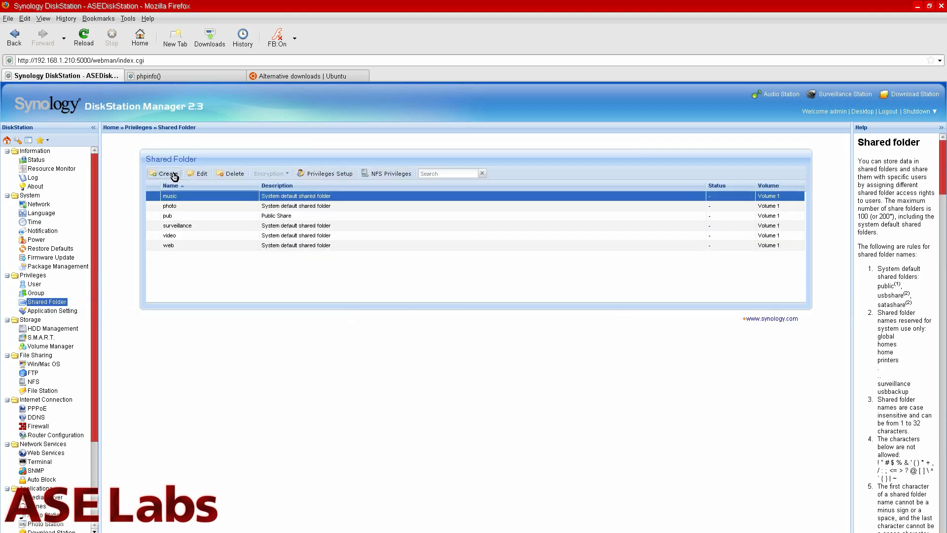
pyautogui.click(174, 177)
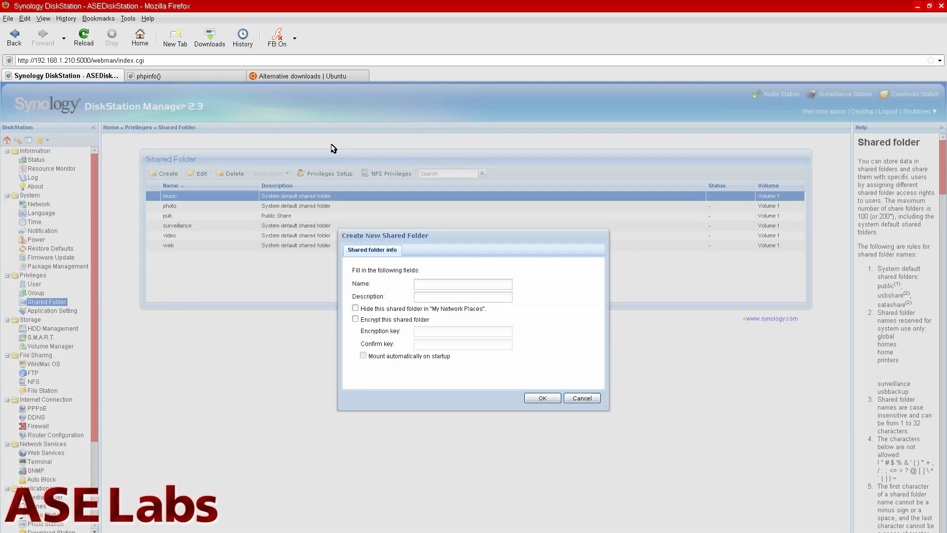
pyautogui.click(469, 285)
pyautogui.write('public')
pyautogui.click(466, 299)
pyautogui.write('Testing')
pyautogui.click(540, 399)
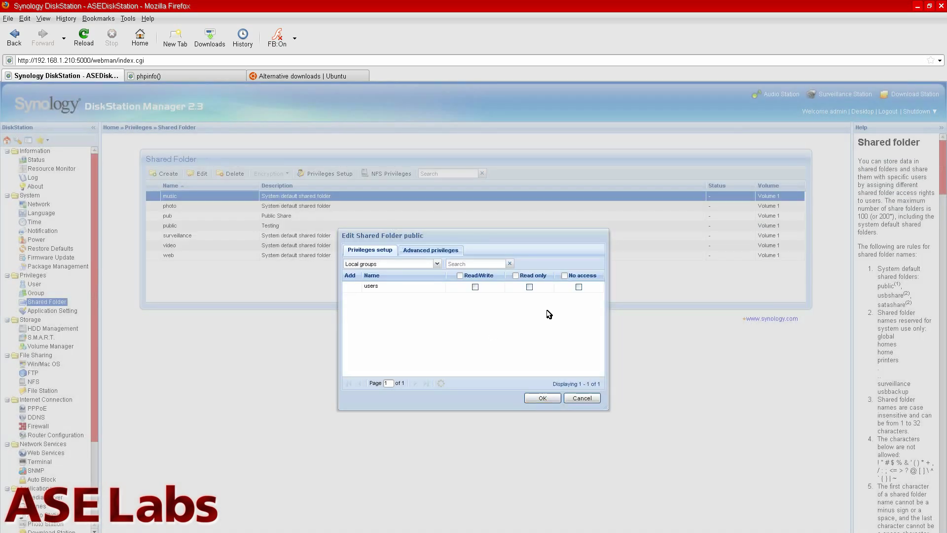
pyautogui.click(554, 399)
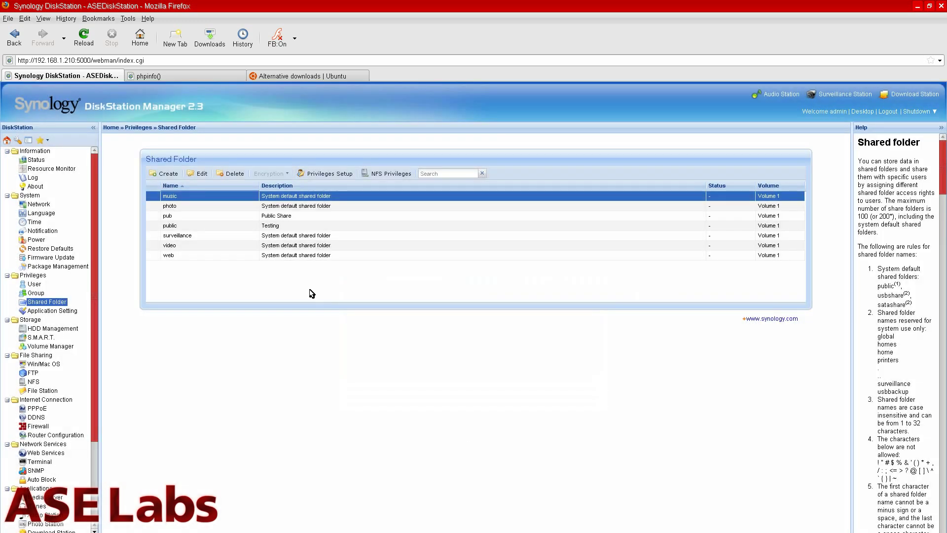
pyautogui.click(281, 228)
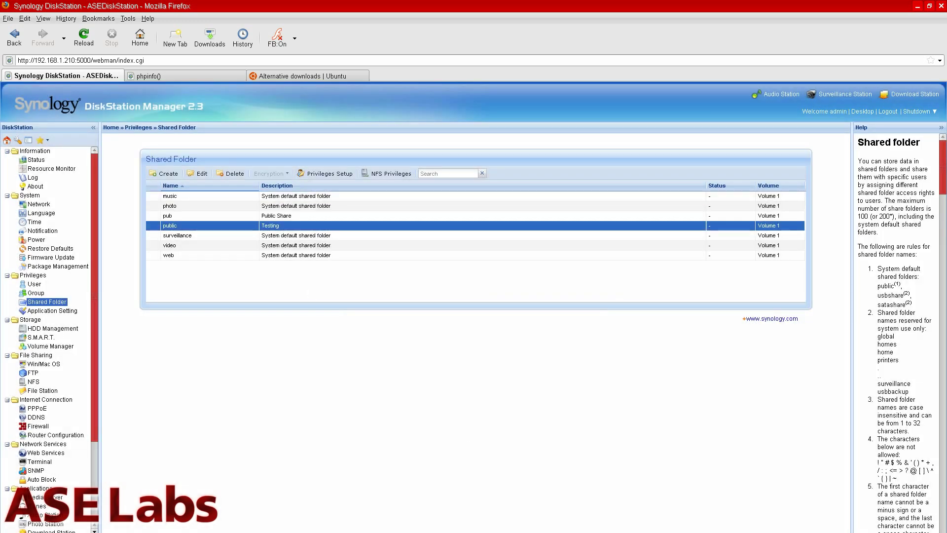
# - Refresh Dolphin's asediskstation share listing, check the new public share, and leave Dolphin
pyautogui.hotkey('alt', 'Tab')
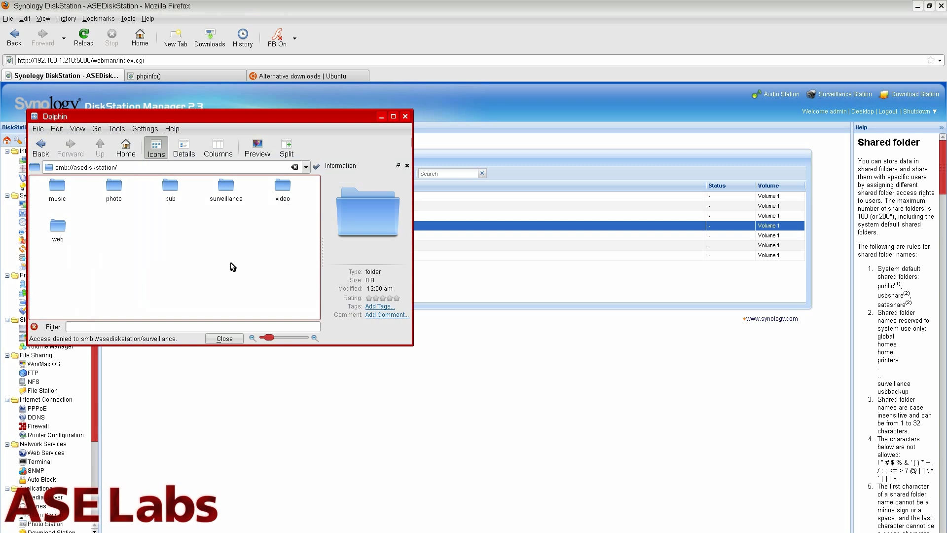
pyautogui.press('F5')
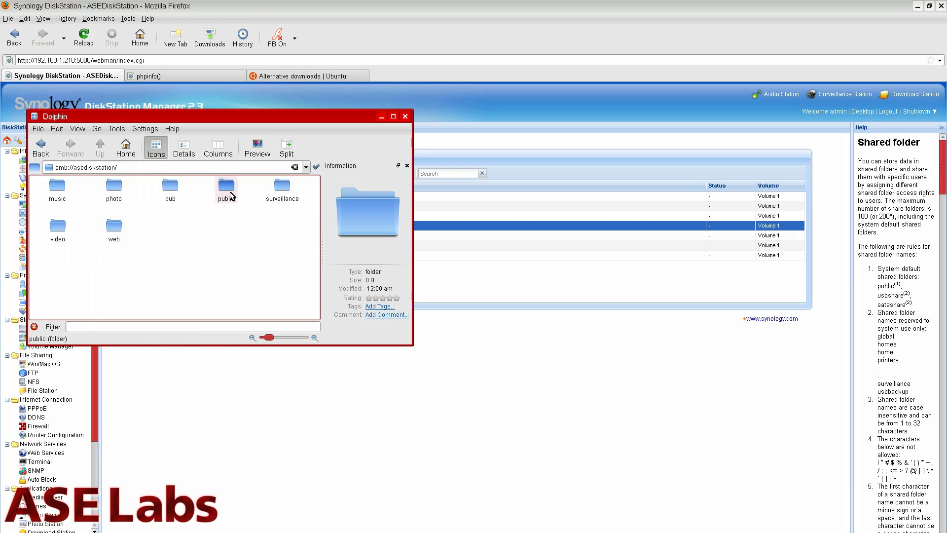
pyautogui.click(226, 190)
pyautogui.hotkey('alt', 'Tab')
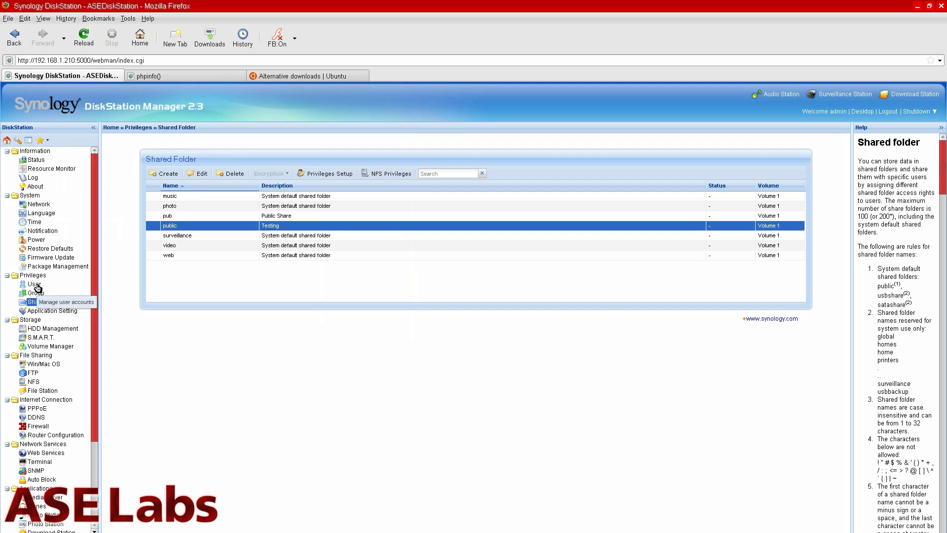
# - Create user account 'tester' with a confirmed password, then move to the Group page
pyautogui.click(36, 285)
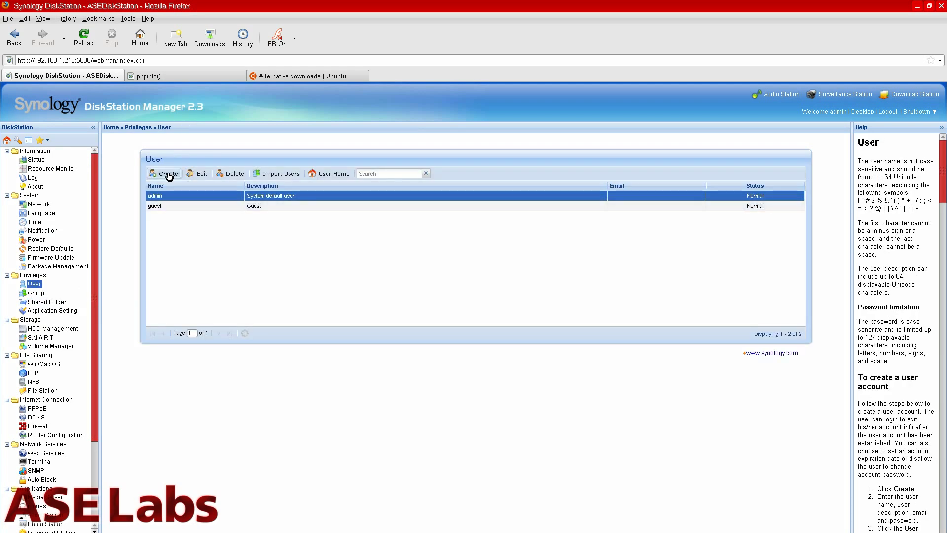
pyautogui.click(169, 174)
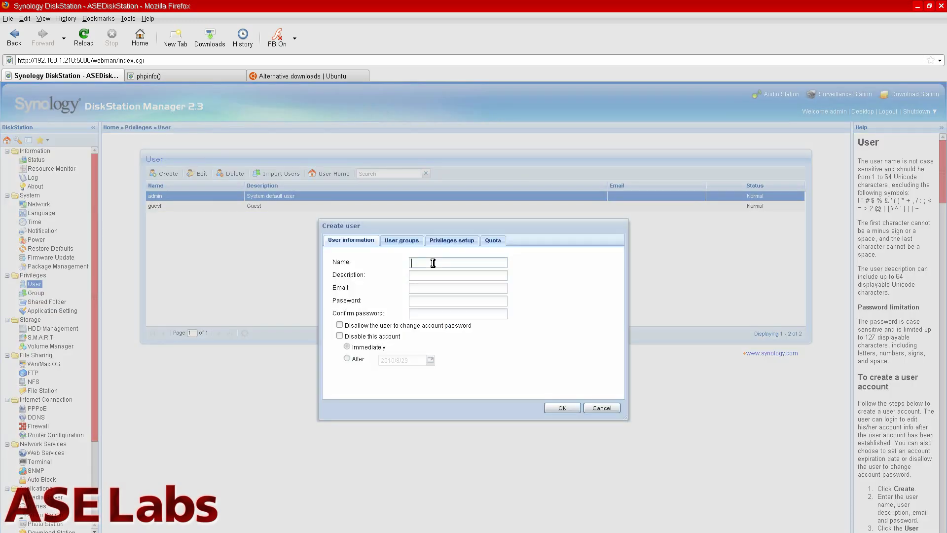
pyautogui.write('tester')
pyautogui.click(562, 408)
pyautogui.click(438, 302)
pyautogui.write('123')
pyautogui.click(446, 313)
pyautogui.write('123')
pyautogui.click(562, 409)
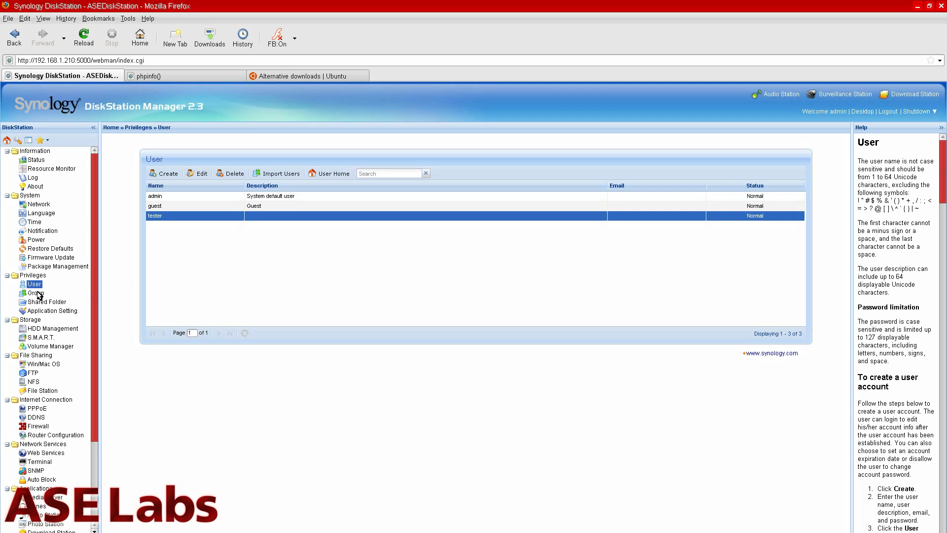
pyautogui.press('Down')
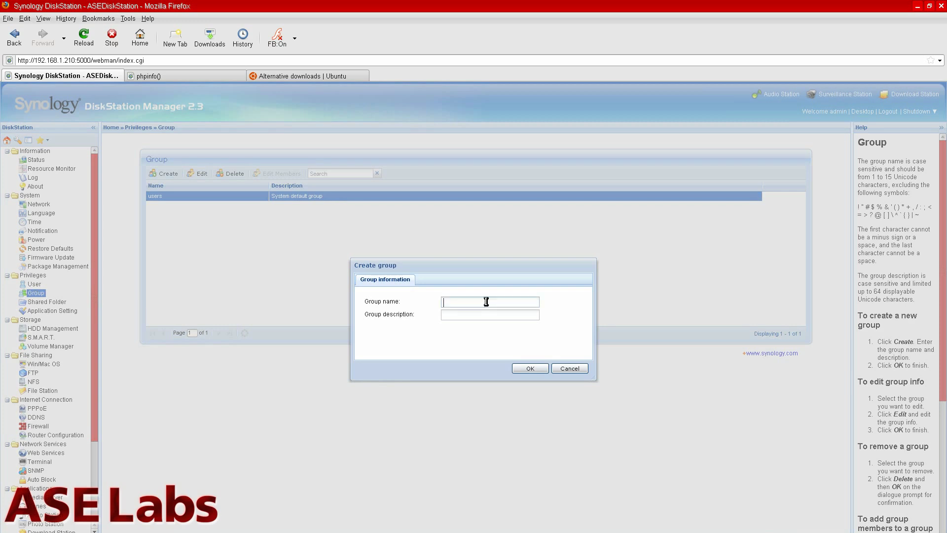
# - Create group 'testgroup' and add user tester as its member
pyautogui.write('testgroup')
pyautogui.click(529, 368)
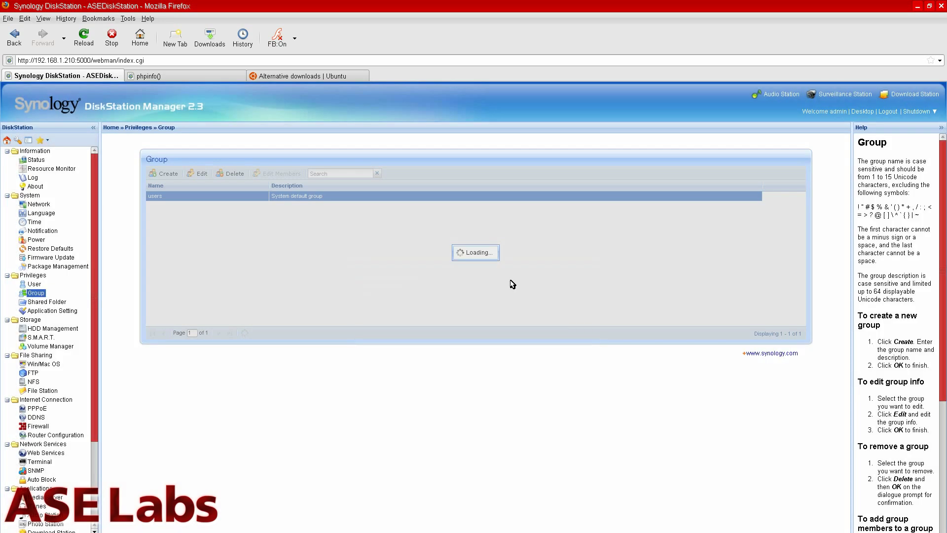
pyautogui.click(316, 208)
pyautogui.click(312, 197)
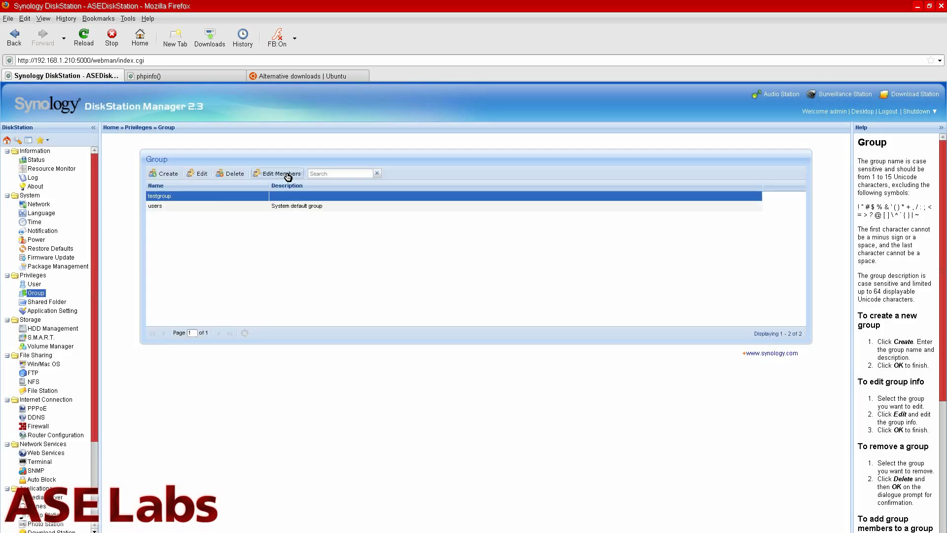
pyautogui.click(288, 176)
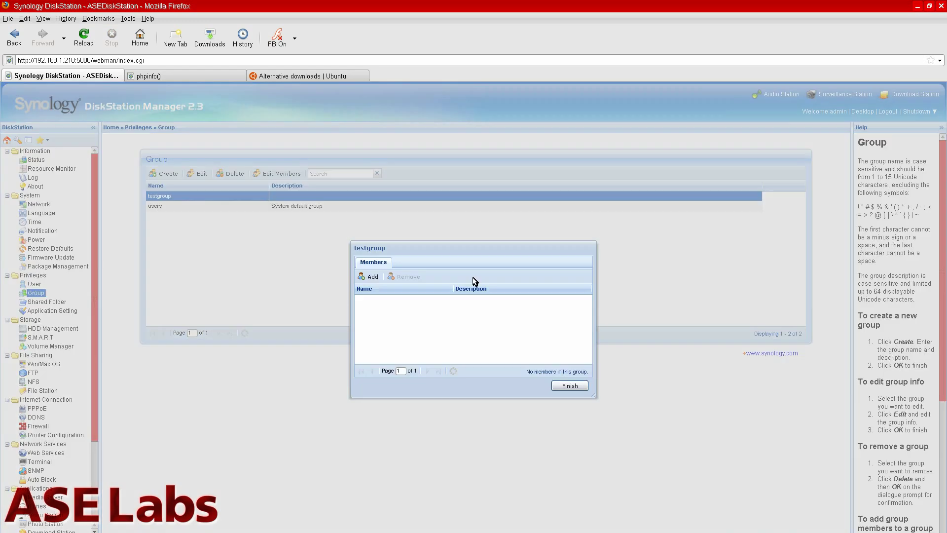
pyautogui.click(370, 277)
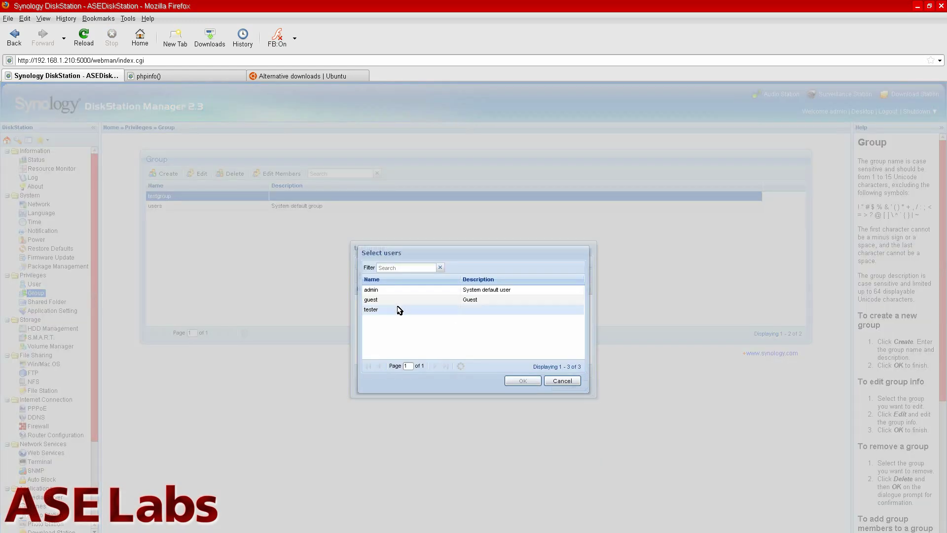
pyautogui.click(398, 309)
pyautogui.click(526, 382)
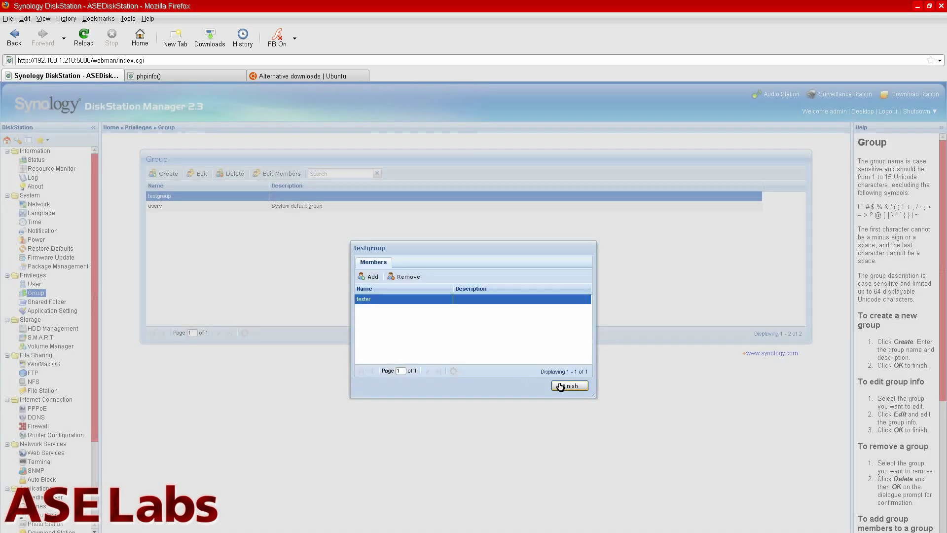
pyautogui.click(561, 387)
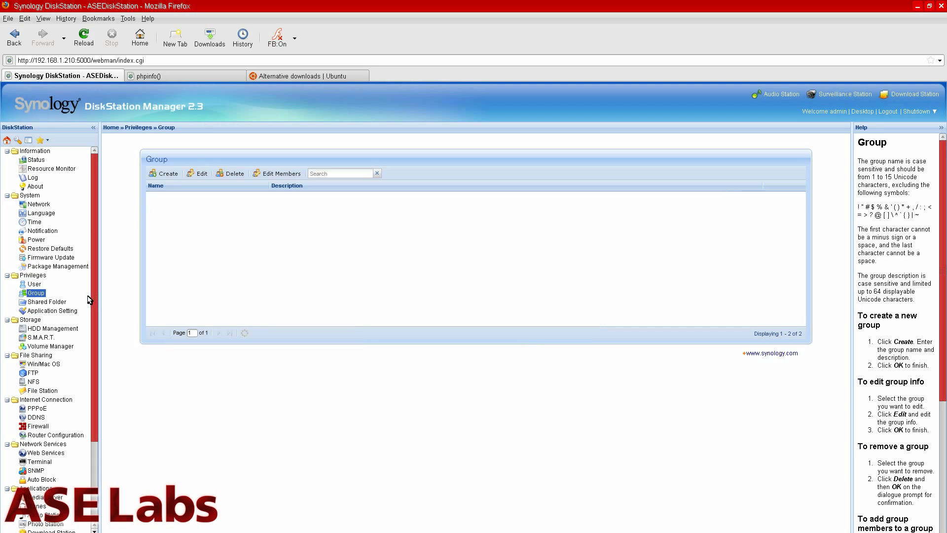
# - Open the Privileges Setup for the public shared folder
pyautogui.click(47, 301)
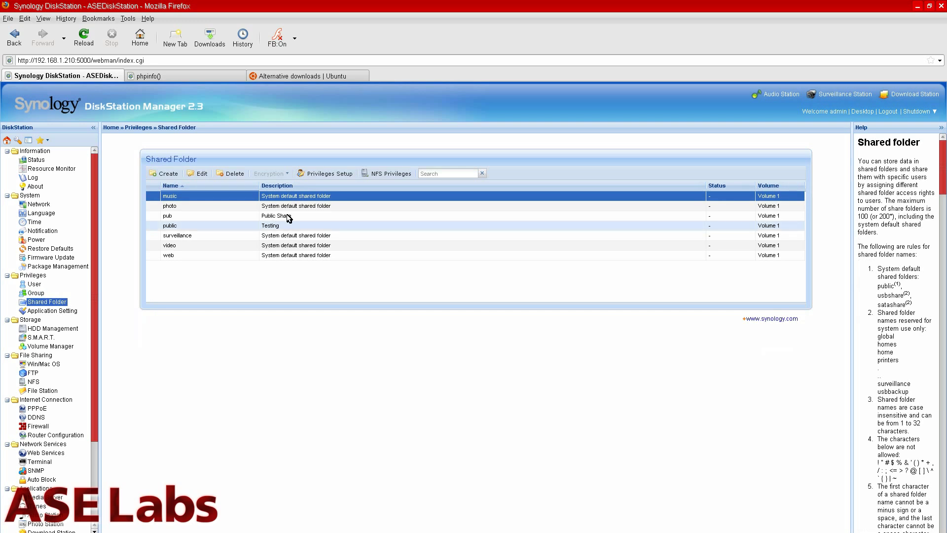
pyautogui.click(290, 219)
pyautogui.click(290, 228)
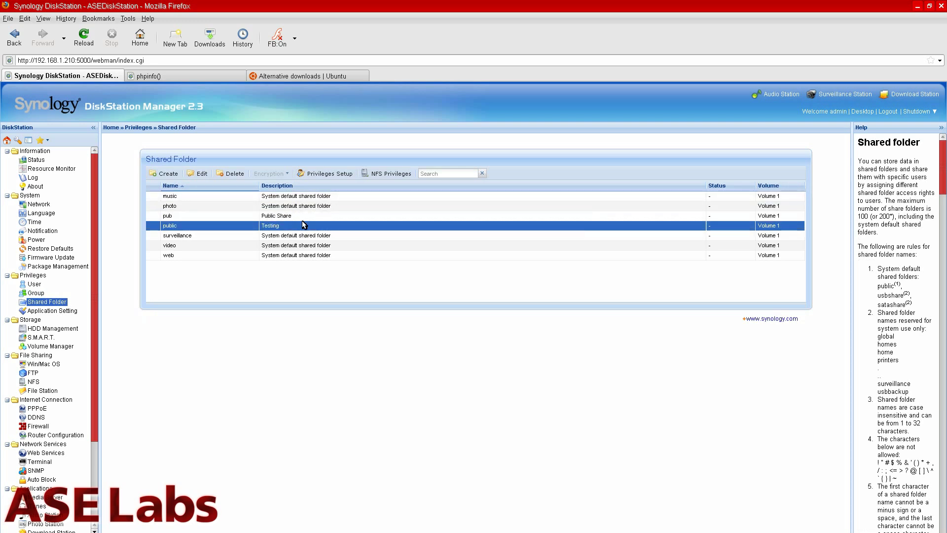
pyautogui.click(200, 173)
pyautogui.click(341, 174)
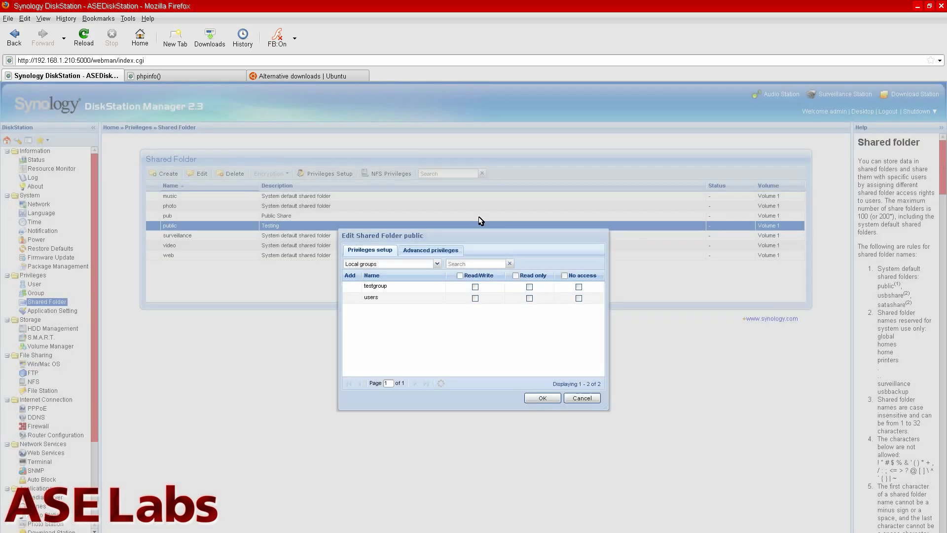
# - Set users to No access and testgroup to Read/Write on public, save, and refresh shares
pyautogui.click(437, 263)
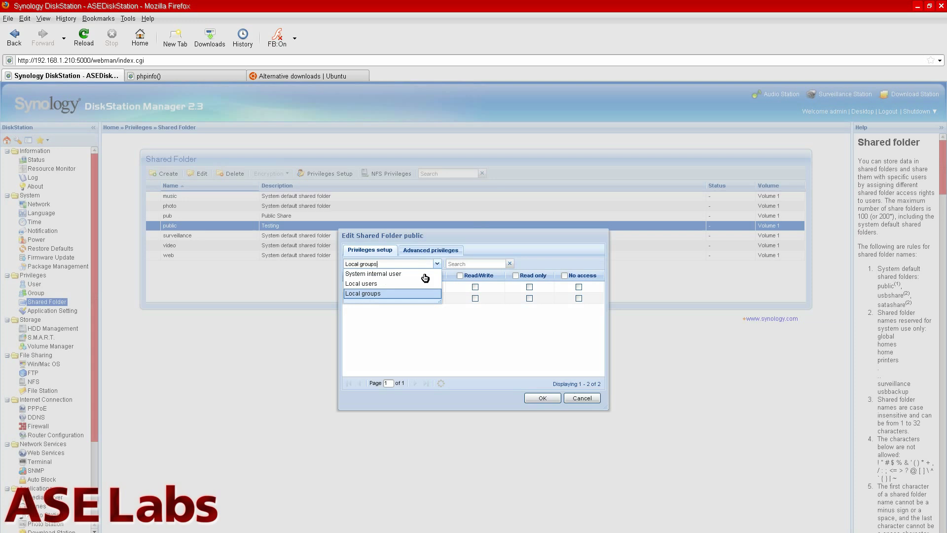
pyautogui.click(391, 284)
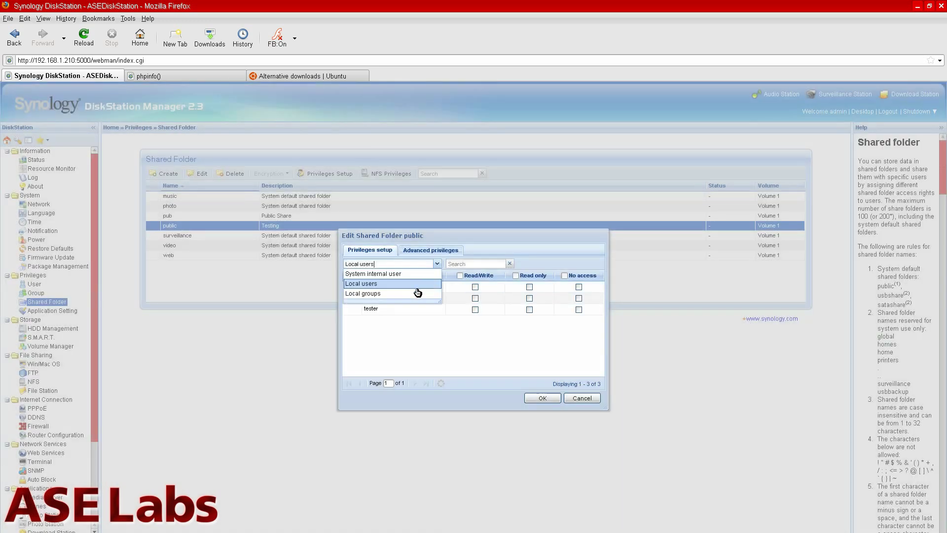
pyautogui.click(416, 294)
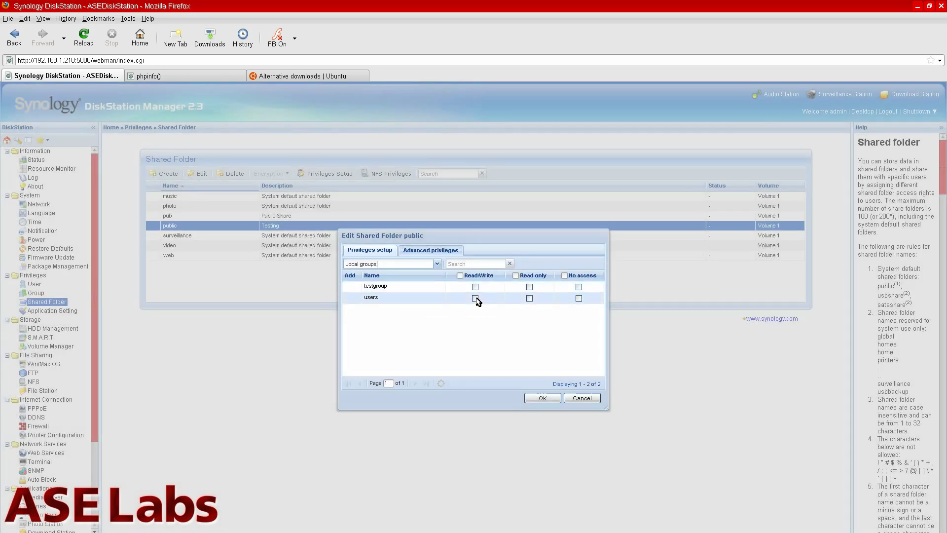
pyautogui.click(579, 298)
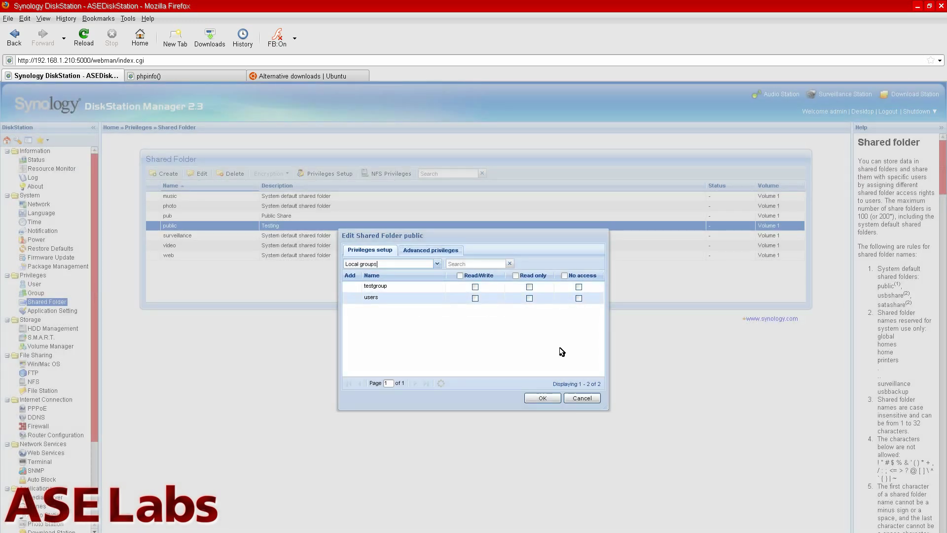
pyautogui.click(488, 291)
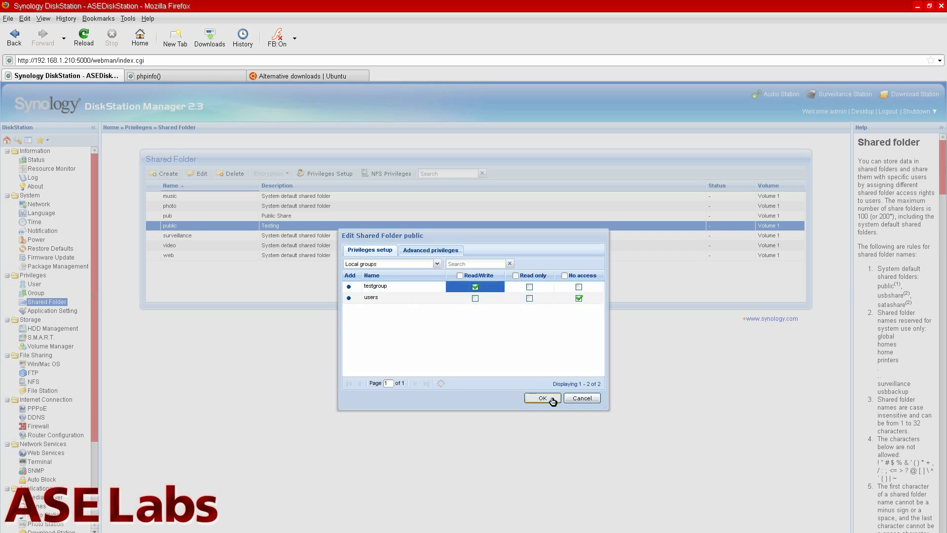
pyautogui.click(552, 398)
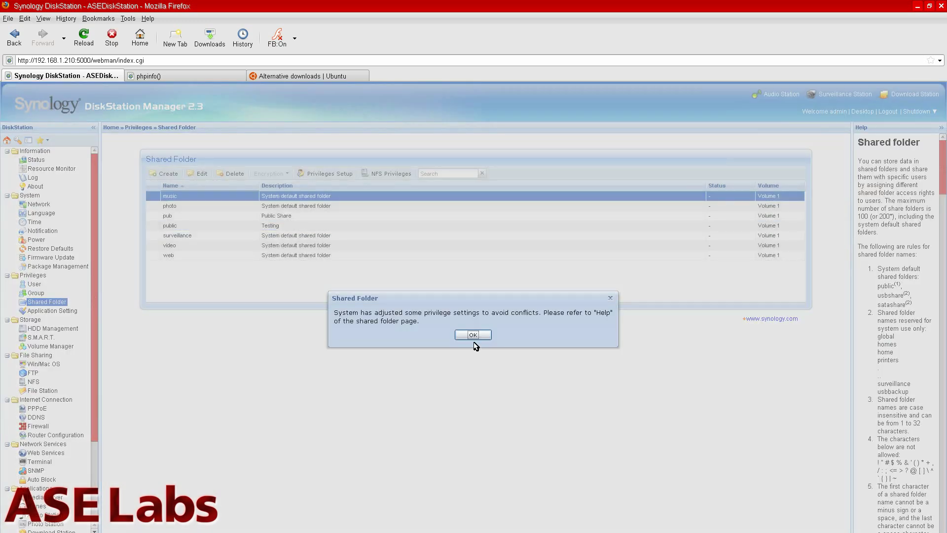
pyautogui.click(473, 334)
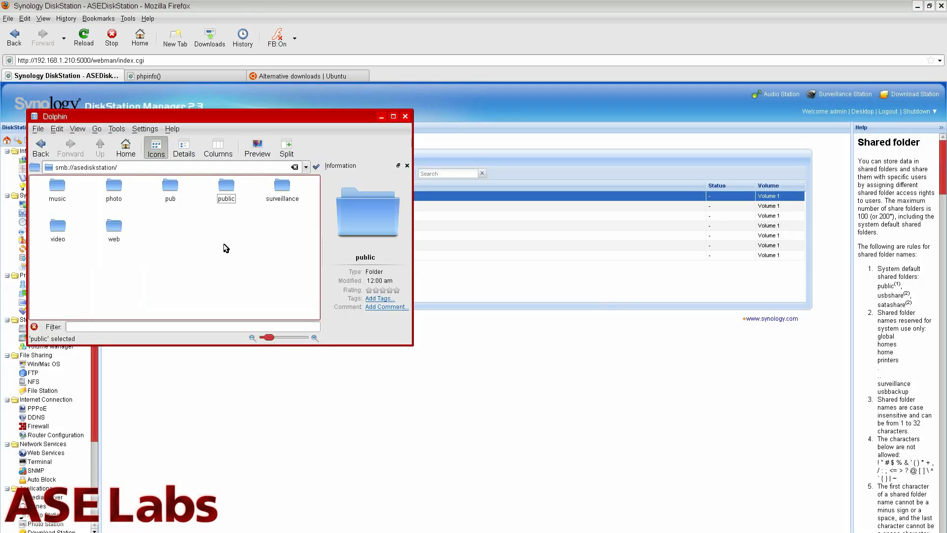
pyautogui.press('F5')
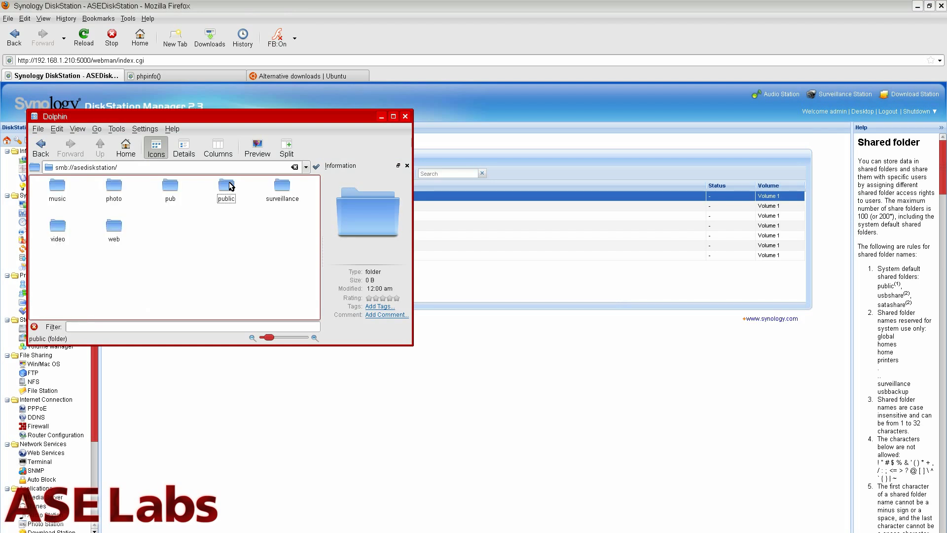
# - Open smb://asediskstation/public in Dolphin, cancel the login prompt, and go back up to the shares
pyautogui.click(227, 187)
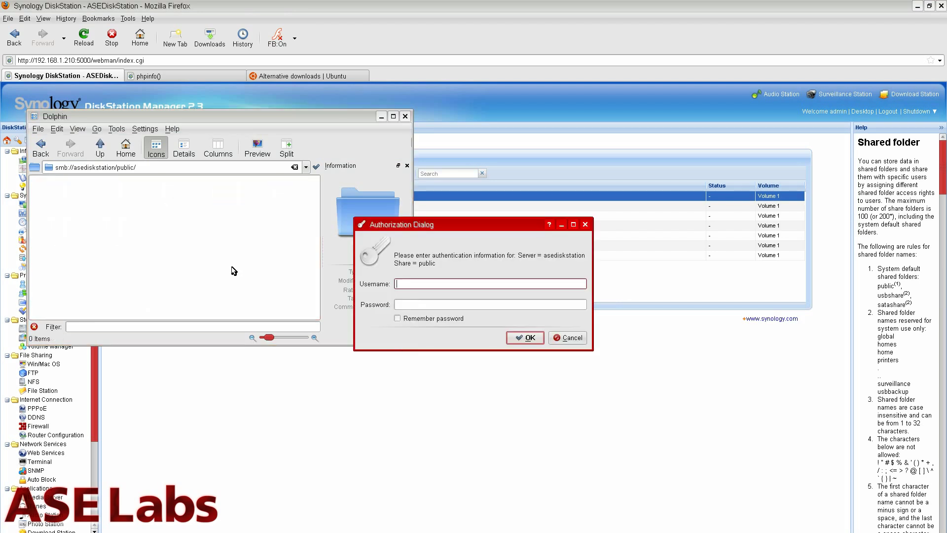
pyautogui.click(579, 339)
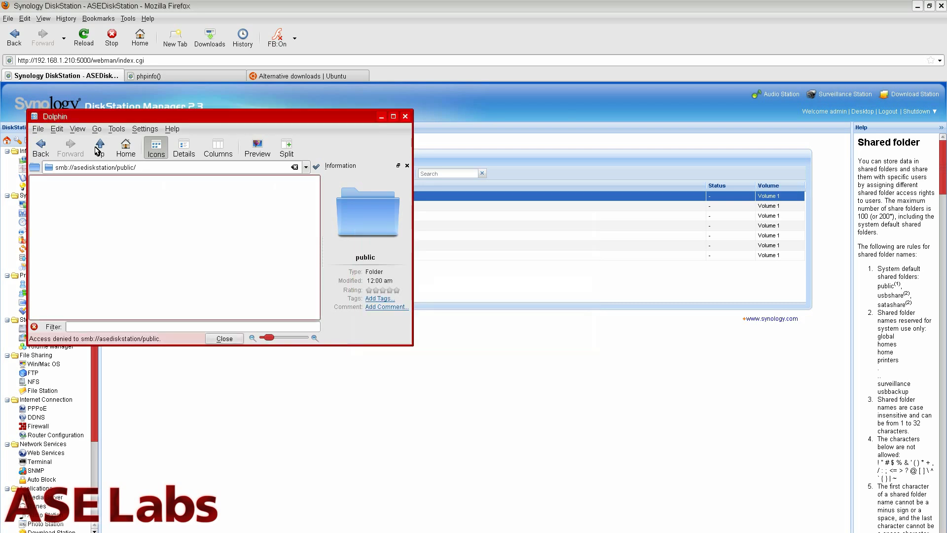
pyautogui.click(99, 149)
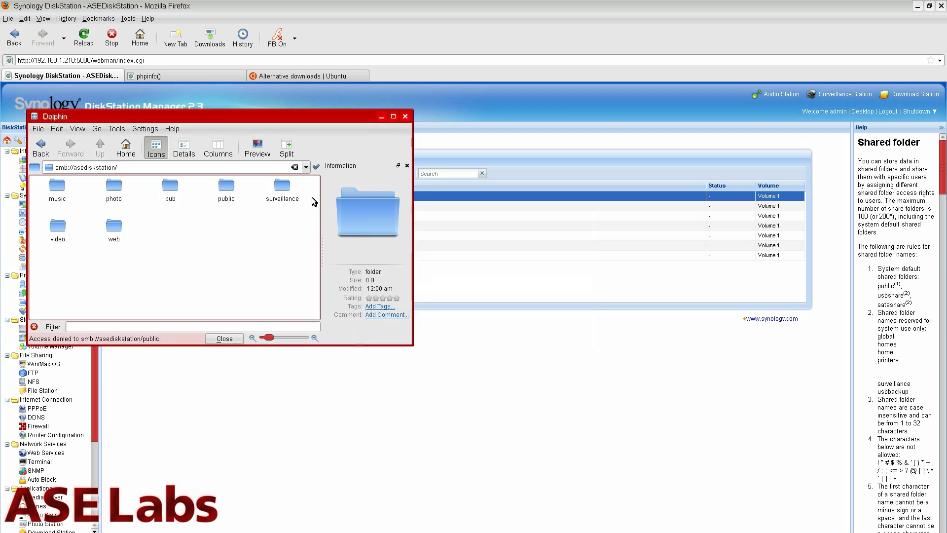
pyautogui.click(590, 136)
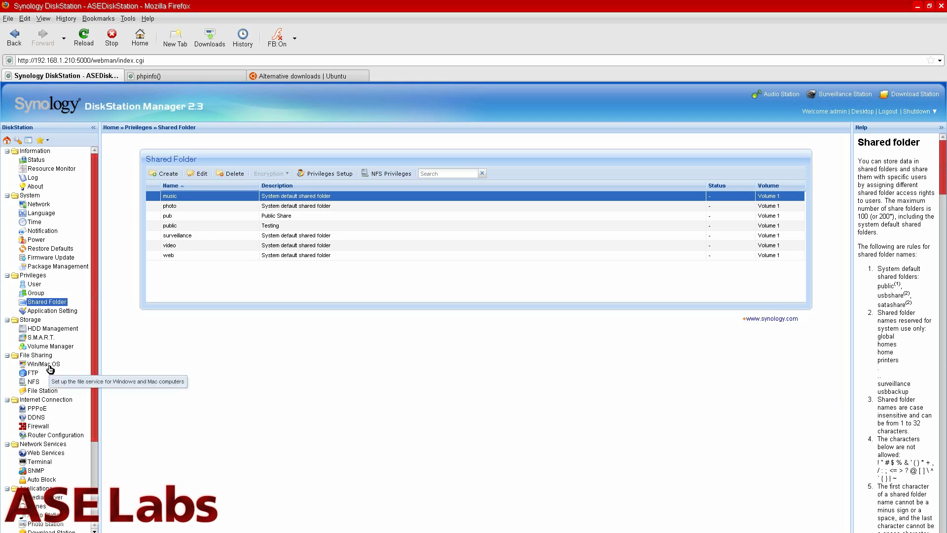
# - Open the Win/Mac OS file service settings and toggle Enable CIFS Recycle Bin on, then off
pyautogui.click(49, 365)
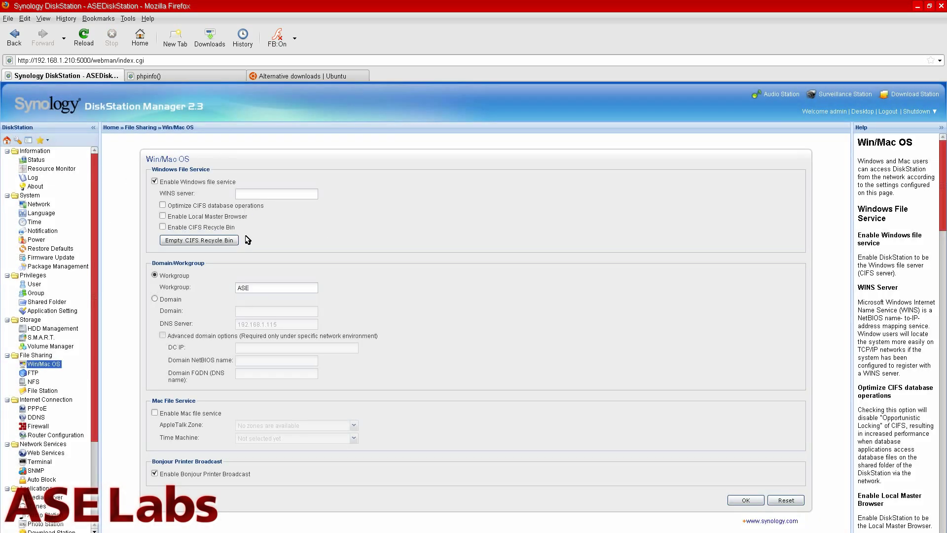
pyautogui.click(163, 227)
pyautogui.click(162, 227)
# - Review the FTP and Firewall pages, start then cancel router setup, and open PPPoE settings
pyautogui.click(33, 373)
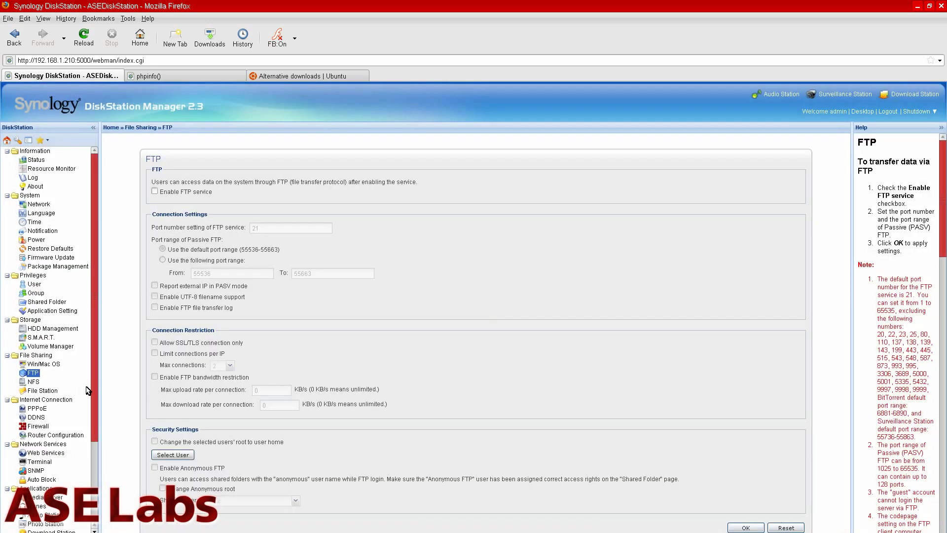
pyautogui.scroll(-2, 81, 390)
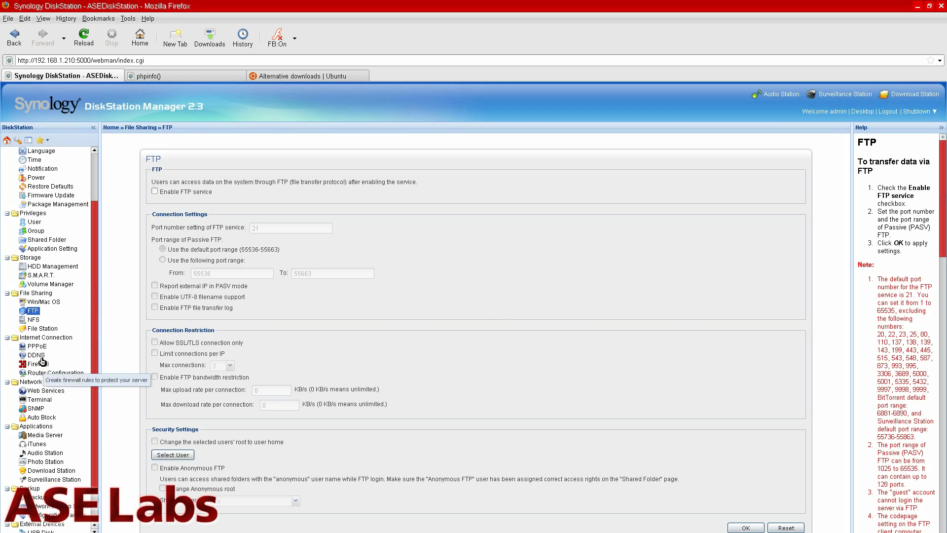
pyautogui.click(44, 365)
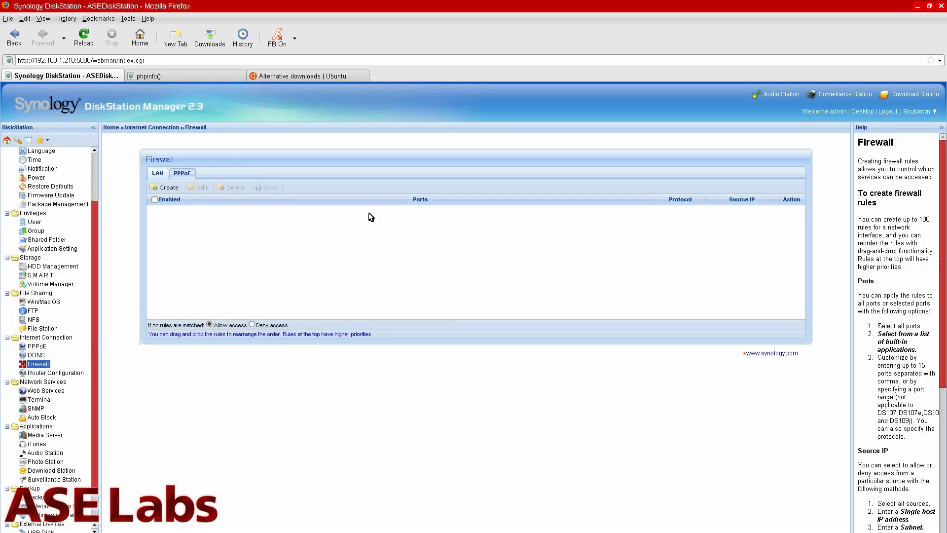
pyautogui.press('Down')
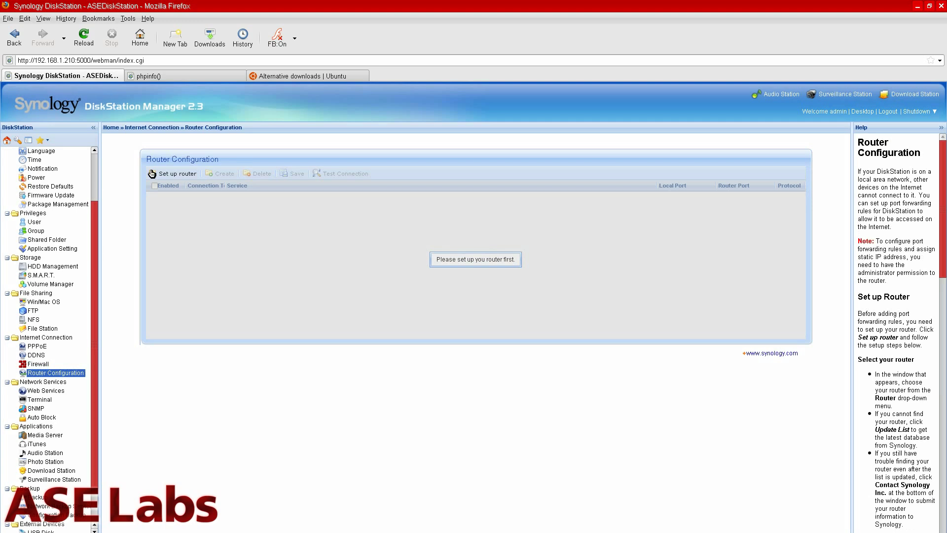
pyautogui.click(172, 174)
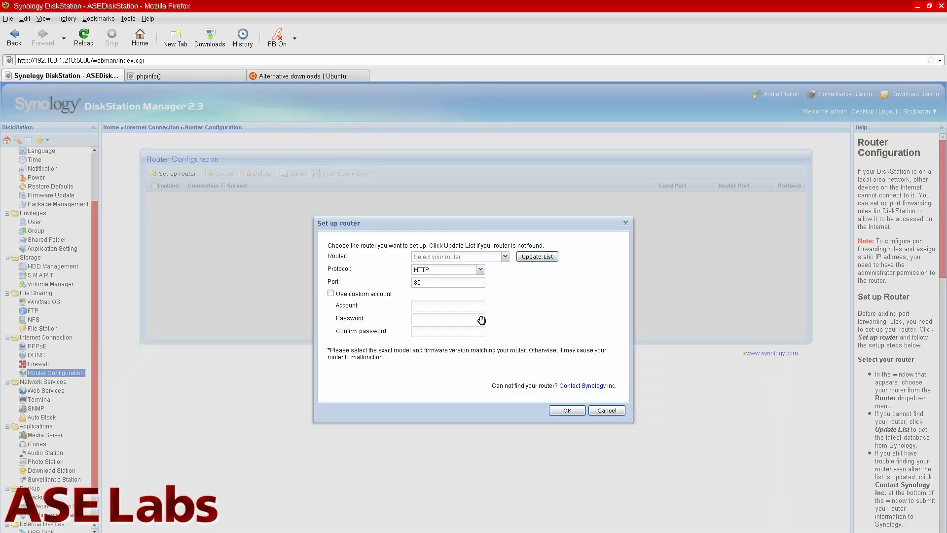
pyautogui.click(610, 409)
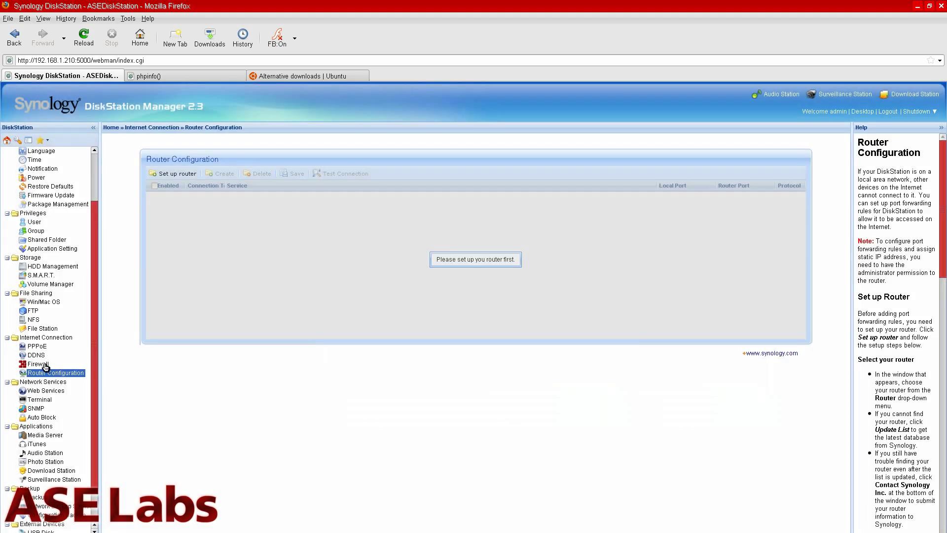
pyautogui.click(44, 366)
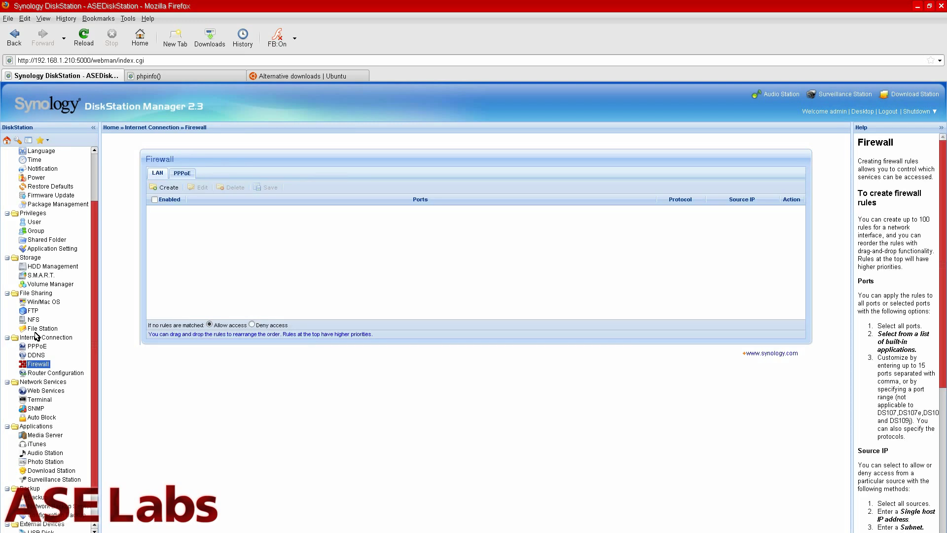
pyautogui.click(38, 348)
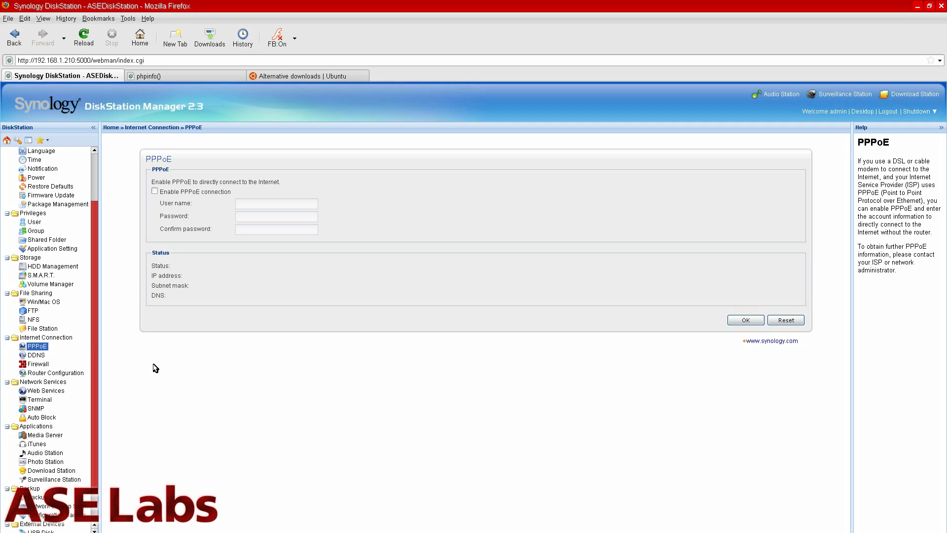
# - Open Network Services > Web Services, showing Web Station, PHP cache and MySQL enabled
pyautogui.click(47, 391)
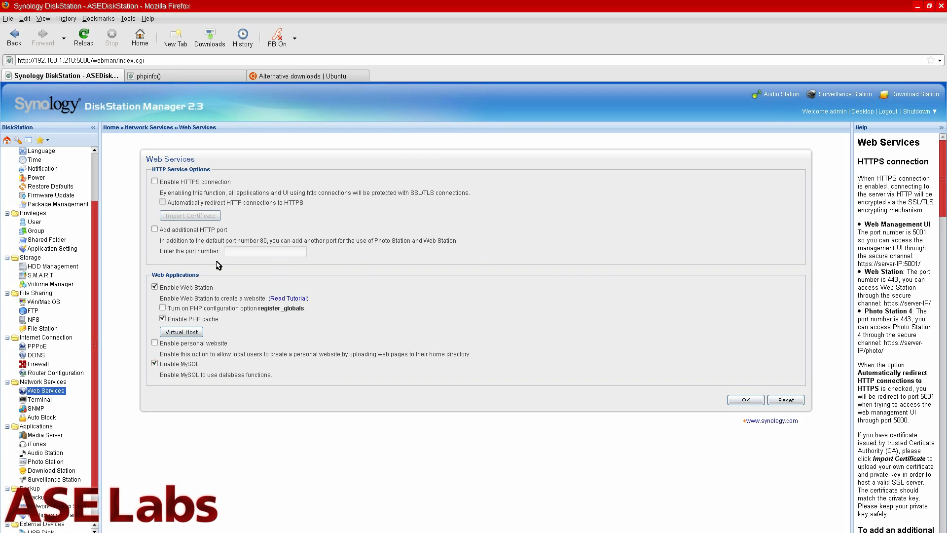
# - Reload the 192.168.1.210 phpinfo page, find its mysql section, then return to DiskStation Manager
pyautogui.click(164, 78)
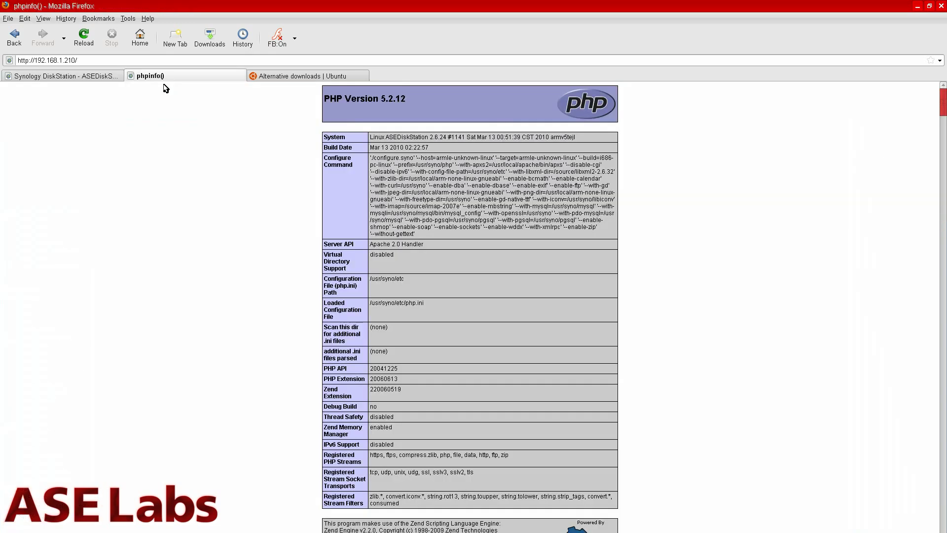
pyautogui.press('F5')
pyautogui.press('F3')
pyautogui.press('F3')
pyautogui.press('F3')
pyautogui.press('F3')
pyautogui.press('F3')
pyautogui.press('F3')
pyautogui.press('F3')
pyautogui.press('F3')
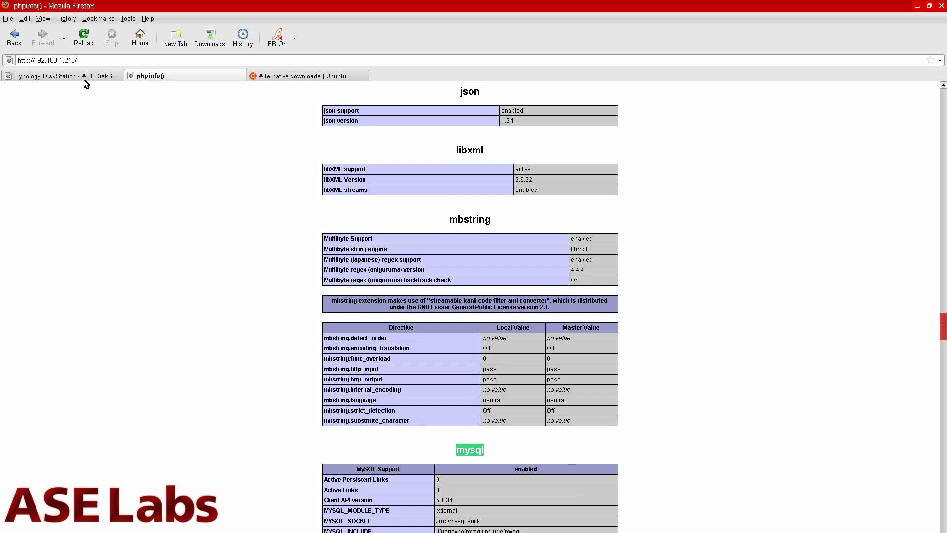
pyautogui.click(64, 76)
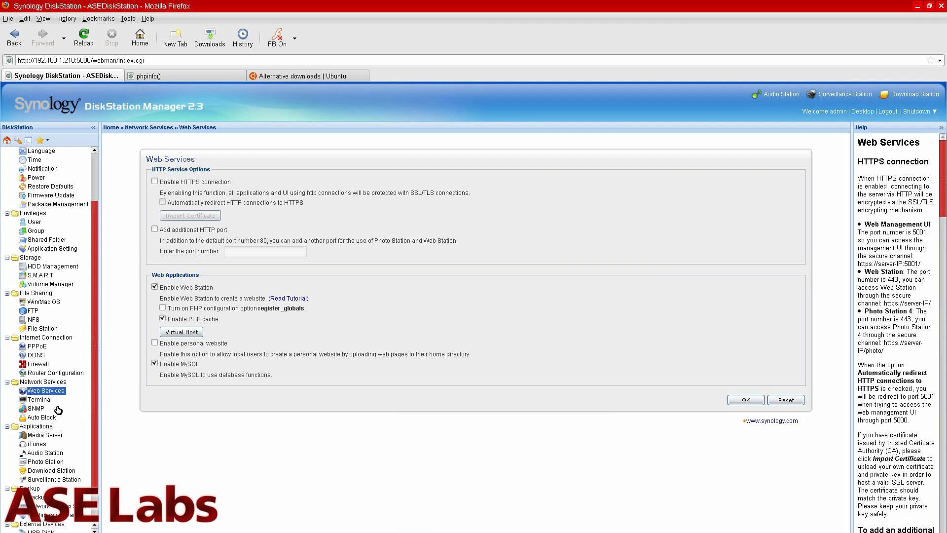
# - Open Applications > Media Server to view the Media Server settings
pyautogui.scroll(-2, 58, 410)
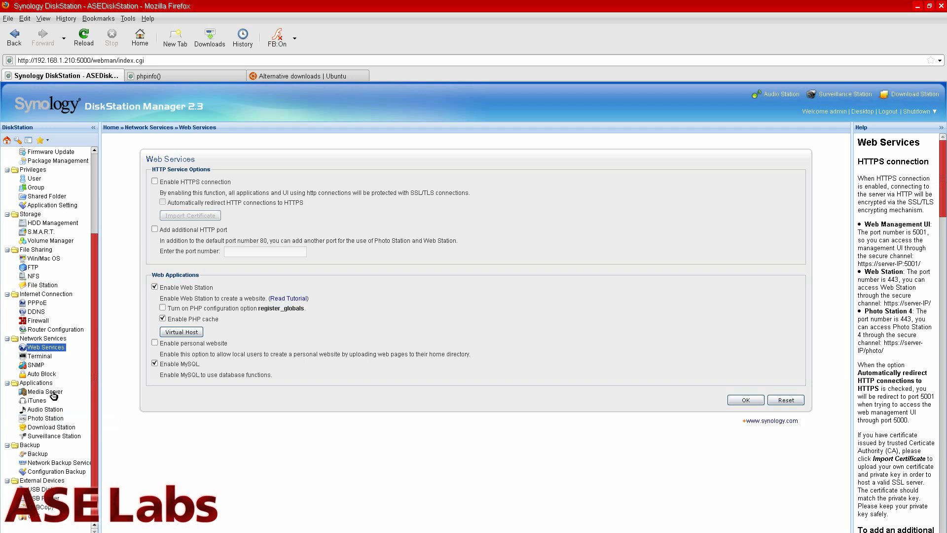
pyautogui.click(54, 394)
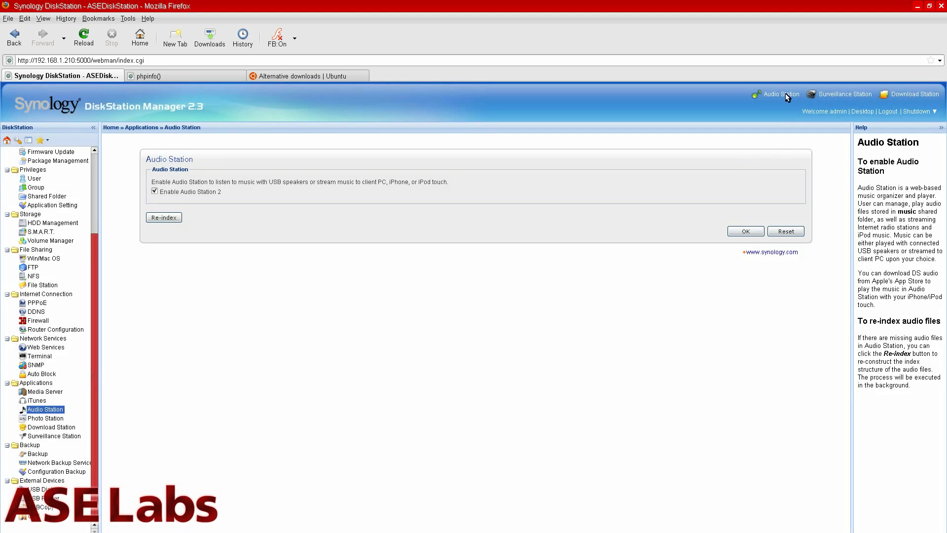
# - Launch Audio Station 2, browse All Music and the user-defined internet radio stations, then close it
pyautogui.click(782, 94)
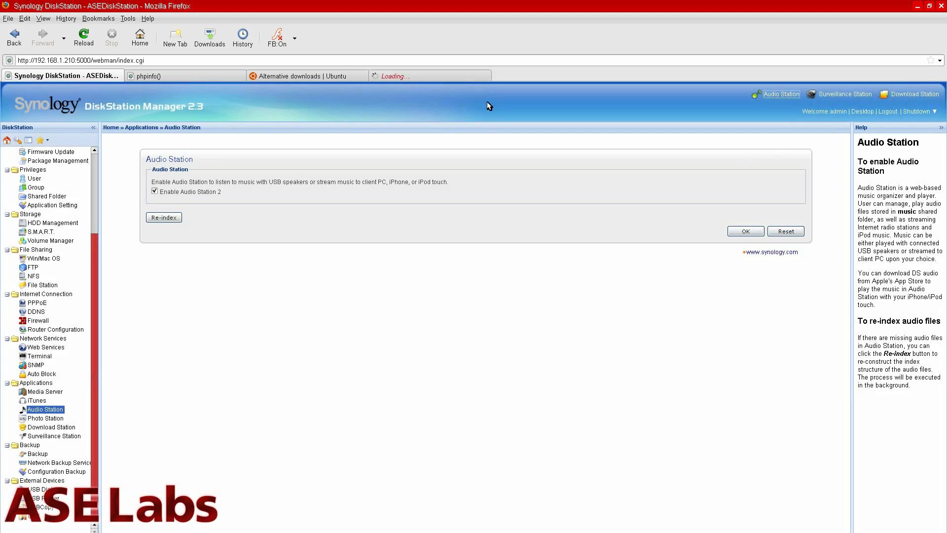
pyautogui.click(460, 77)
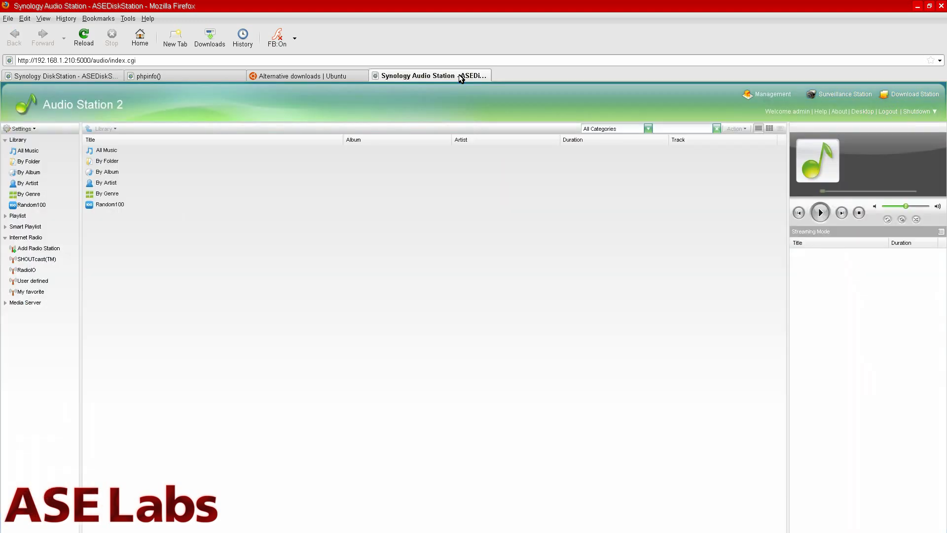
pyautogui.click(117, 153)
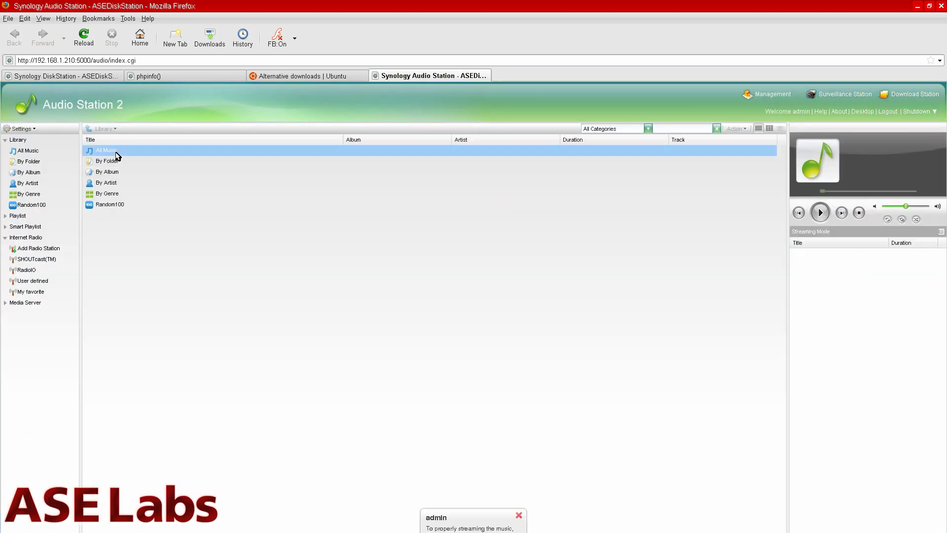
pyautogui.doubleClick(118, 154)
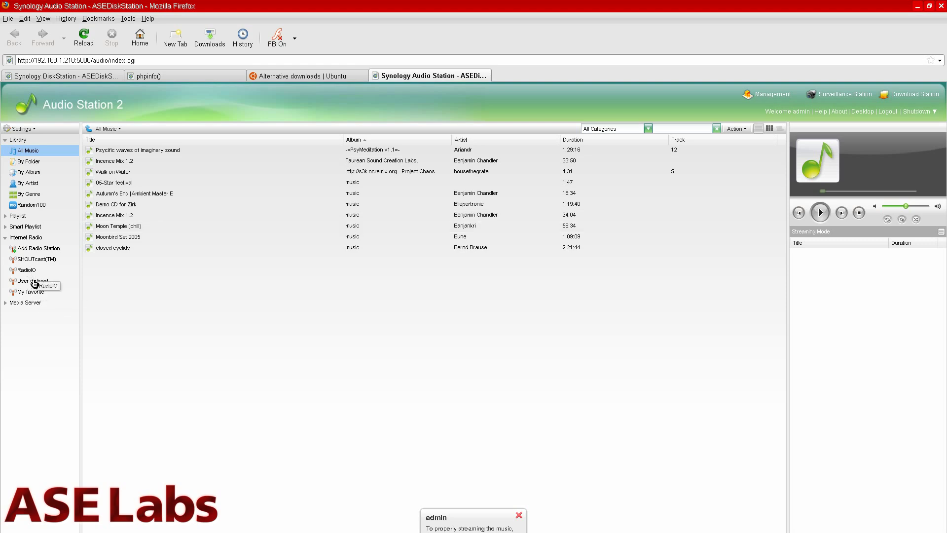
pyautogui.click(33, 282)
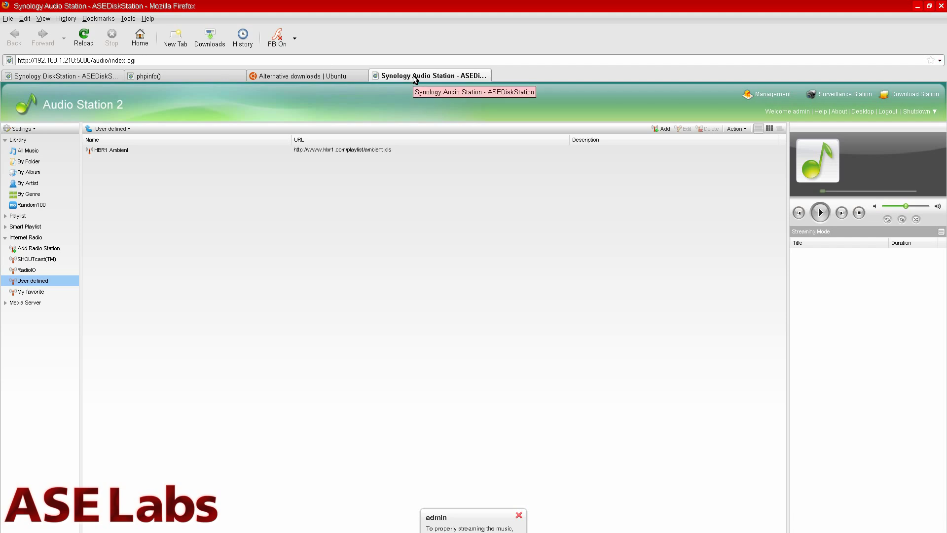
pyautogui.middleClick(415, 78)
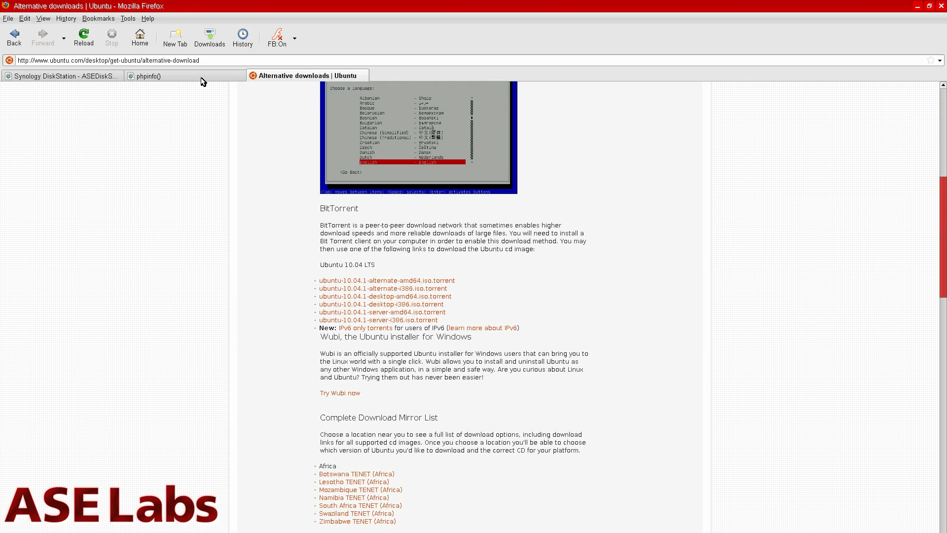
# - Open Download Station from DiskStation Manager and start creating a new download task
pyautogui.click(204, 77)
pyautogui.click(119, 79)
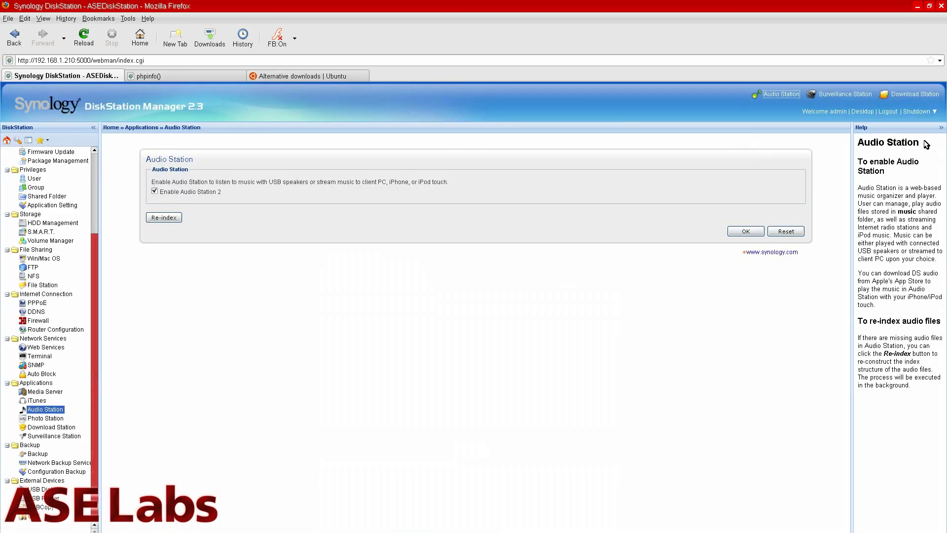
pyautogui.click(910, 96)
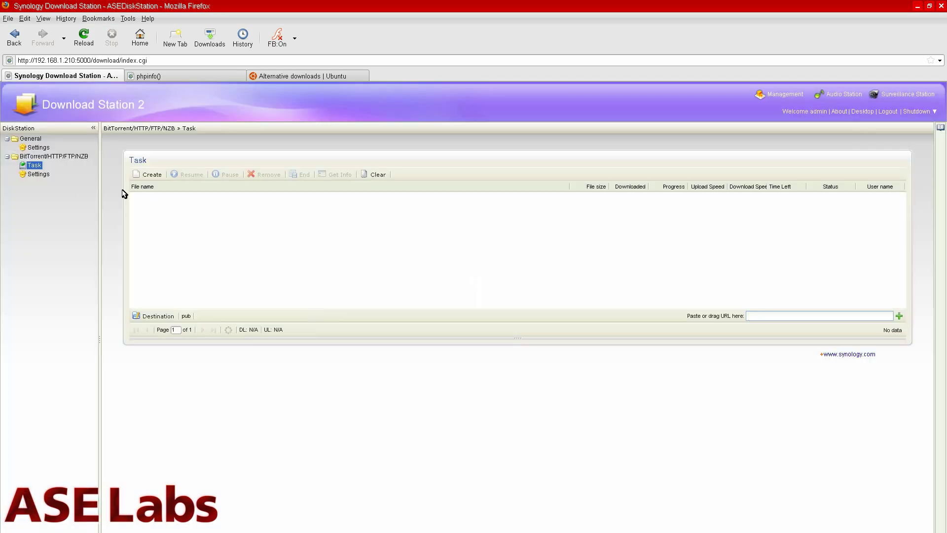
pyautogui.click(148, 175)
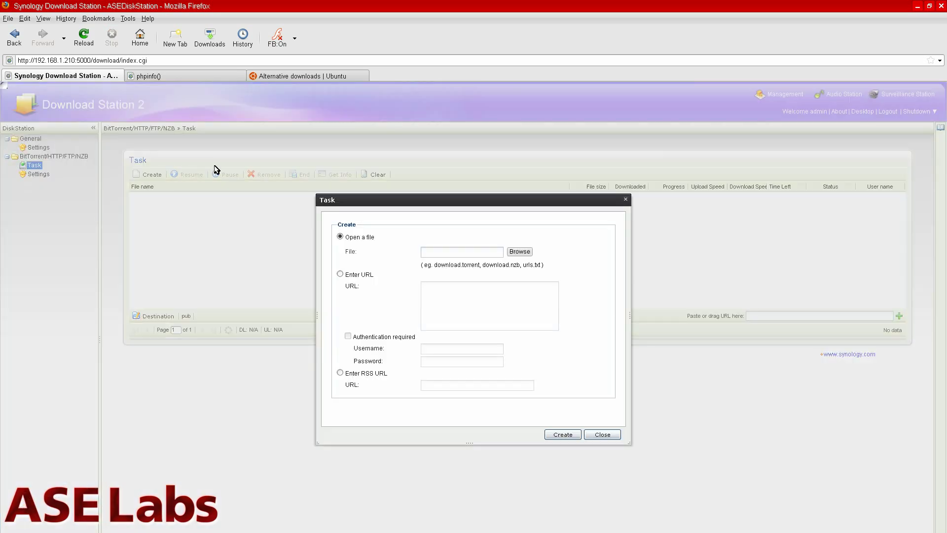
# - Copy the ubuntu-10.04.1-alternate-amd64.iso.torrent link from Ubuntu's page and add it as a URL task
pyautogui.click(307, 76)
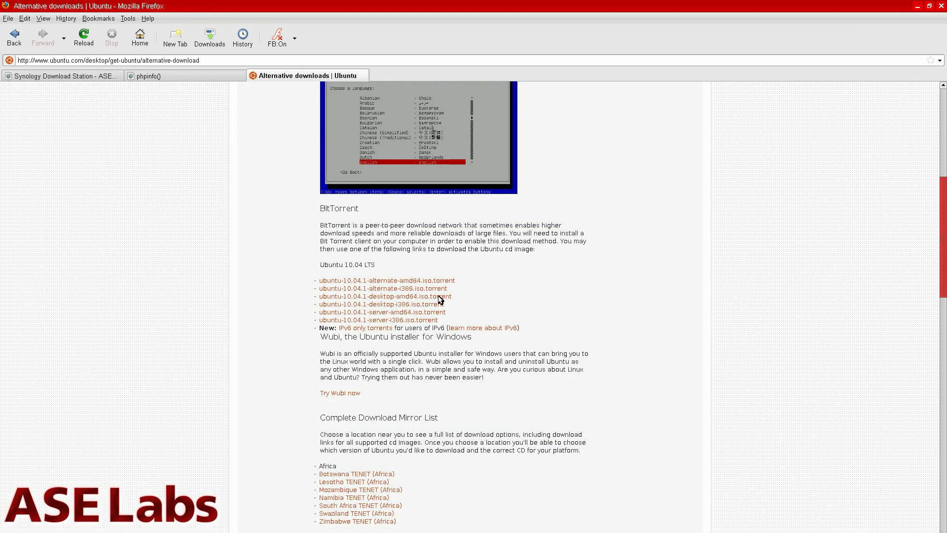
pyautogui.rightClick(434, 280)
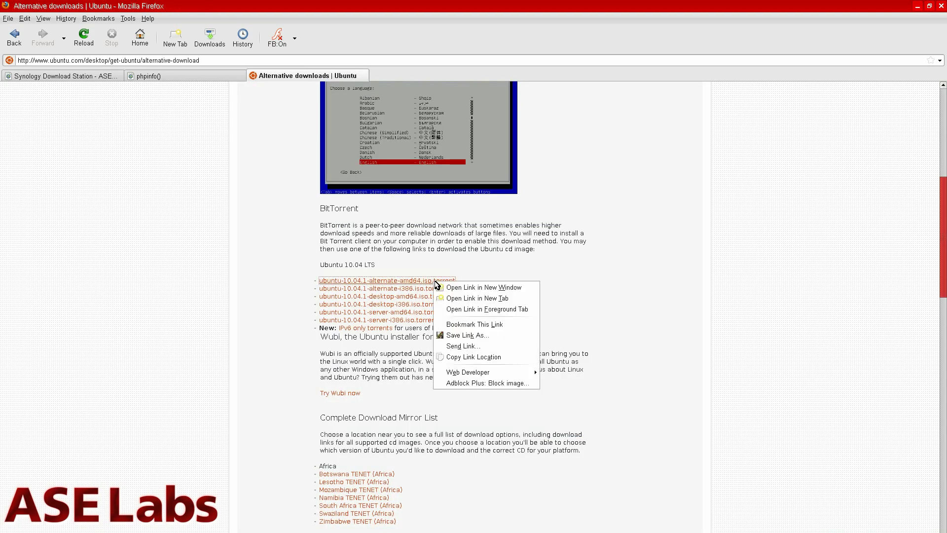
pyautogui.click(513, 357)
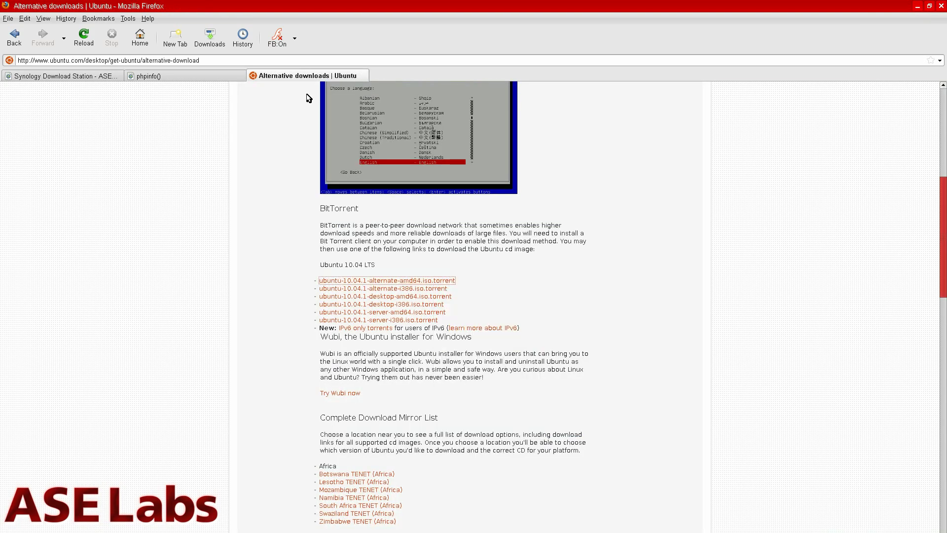
pyautogui.click(222, 77)
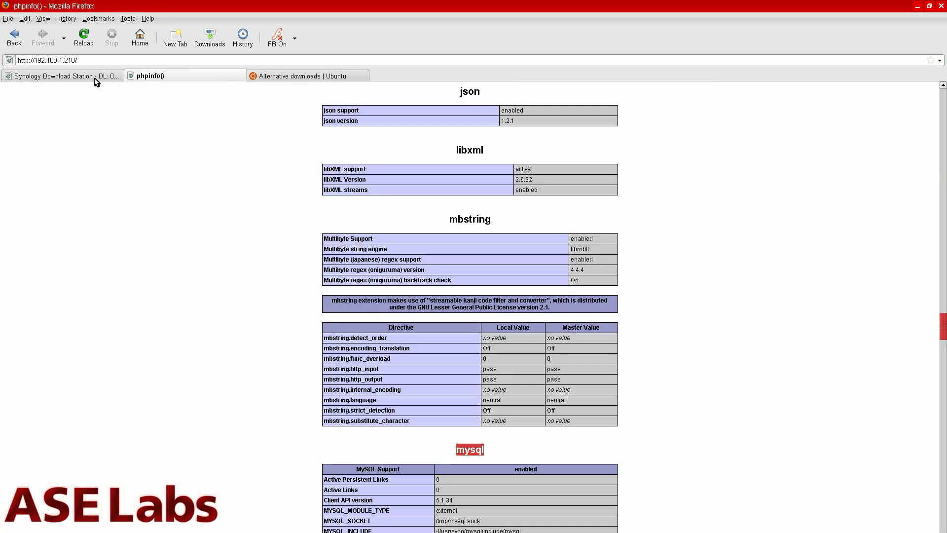
pyautogui.click(96, 79)
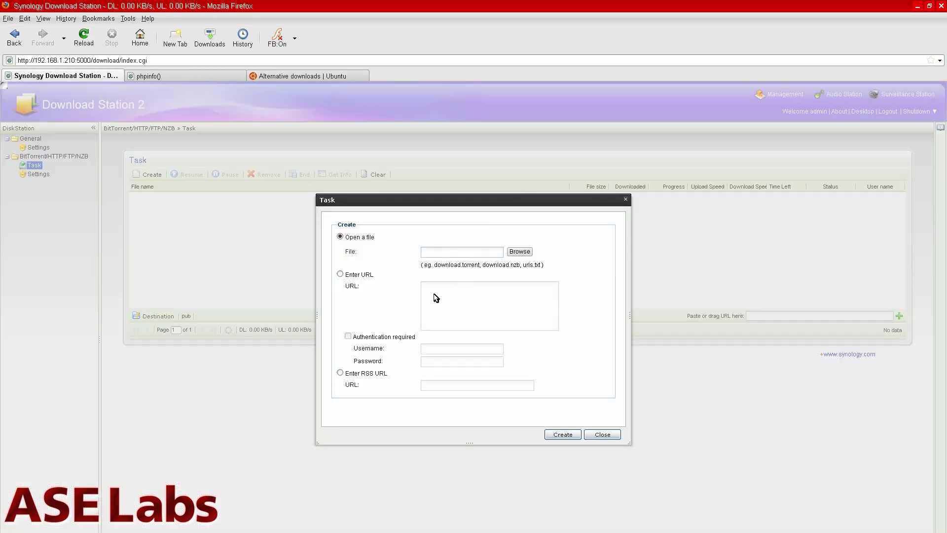
pyautogui.click(340, 274)
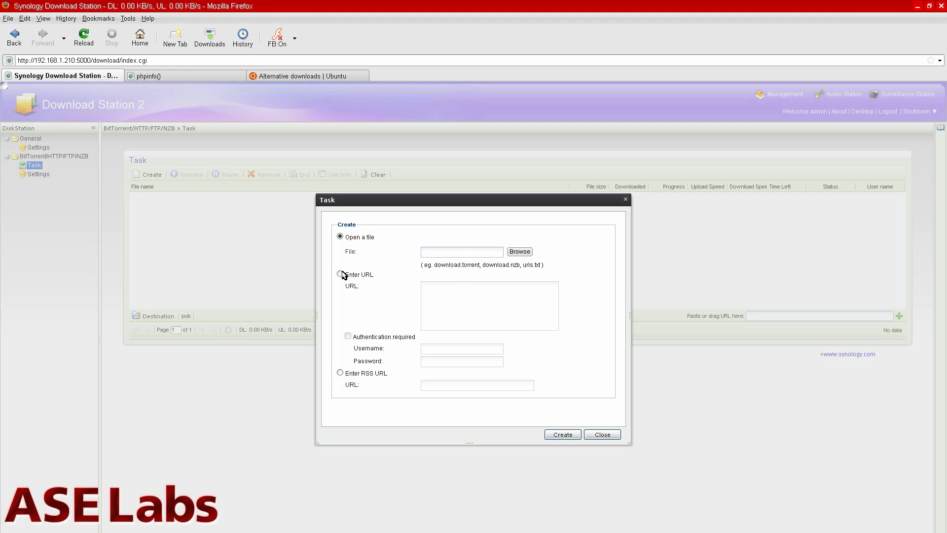
pyautogui.click(480, 312)
pyautogui.hotkey('ctrl', 'v')
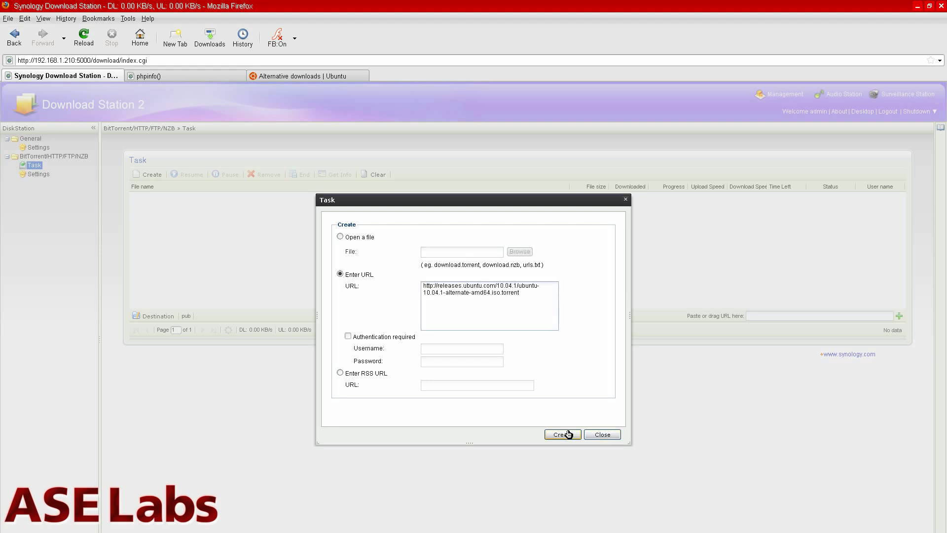
pyautogui.click(567, 434)
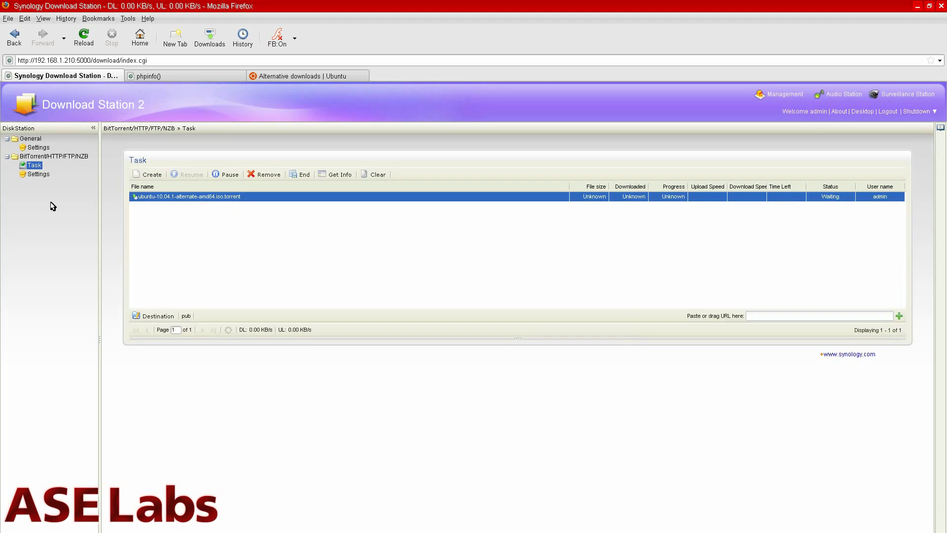
pyautogui.click(40, 174)
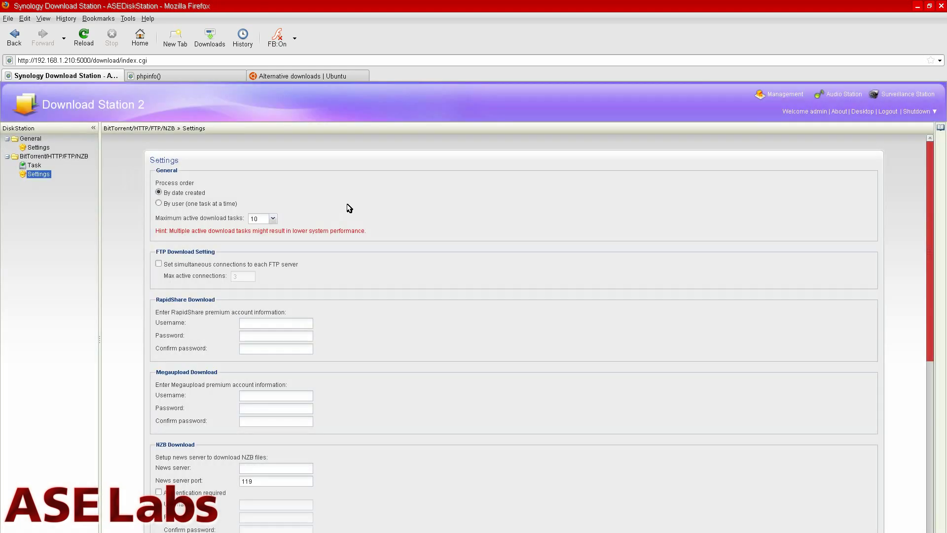
pyautogui.scroll(-4, 350, 208)
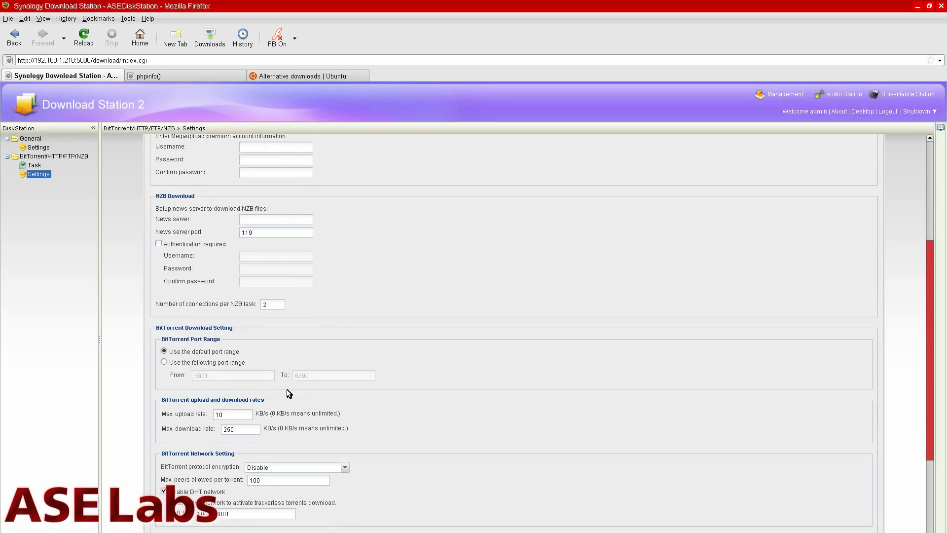
pyautogui.click(245, 429)
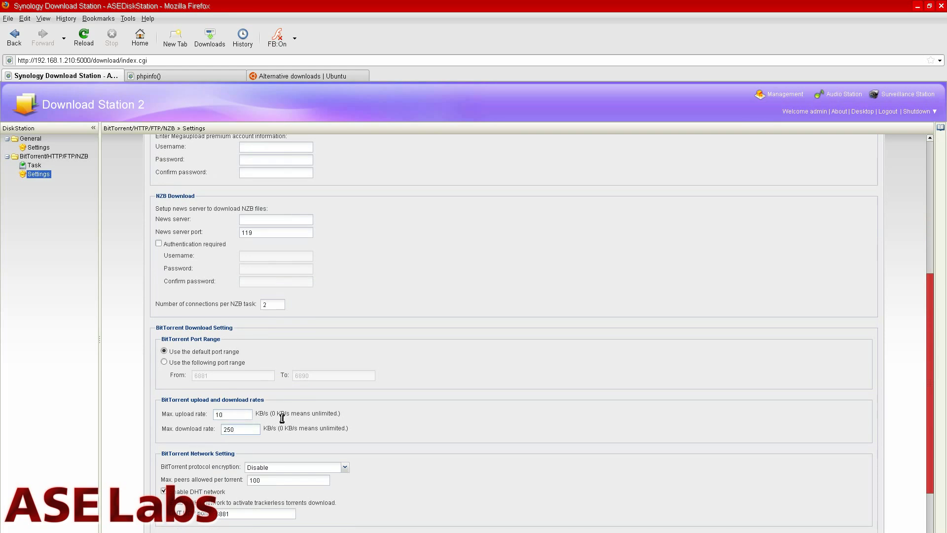
pyautogui.scroll(5, 280, 419)
pyautogui.scroll(2, 282, 419)
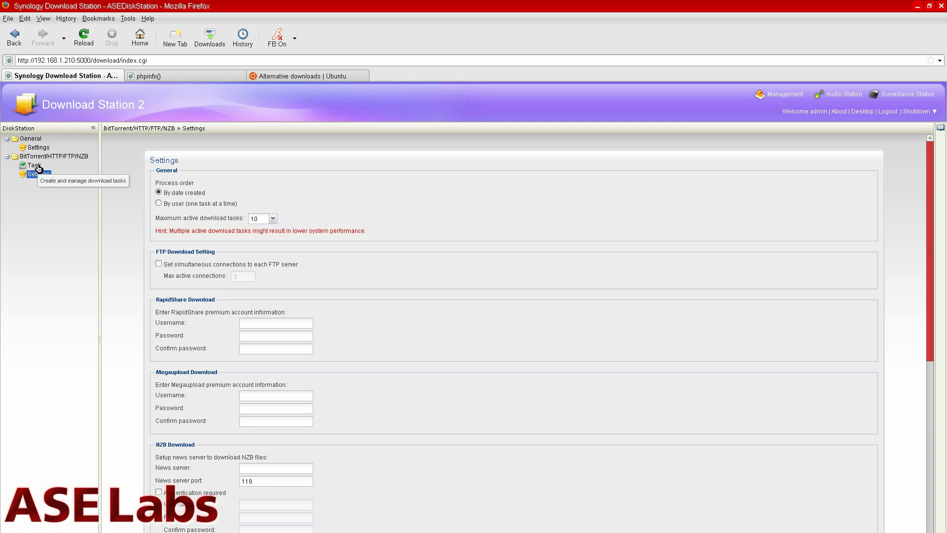
pyautogui.click(34, 166)
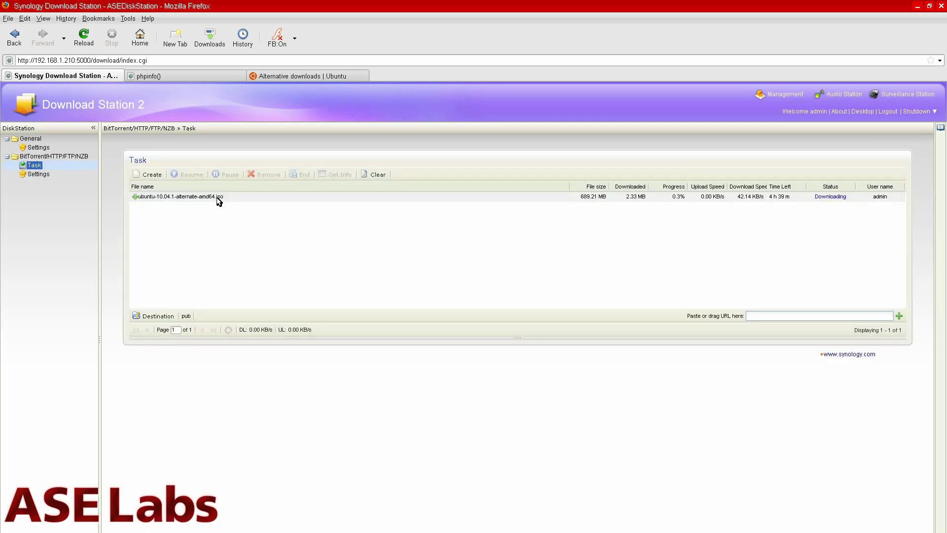
# - End the ubuntu-10.04.1-alternate-amd64.iso task and confirm moving its files to the shared folder
pyautogui.click(357, 194)
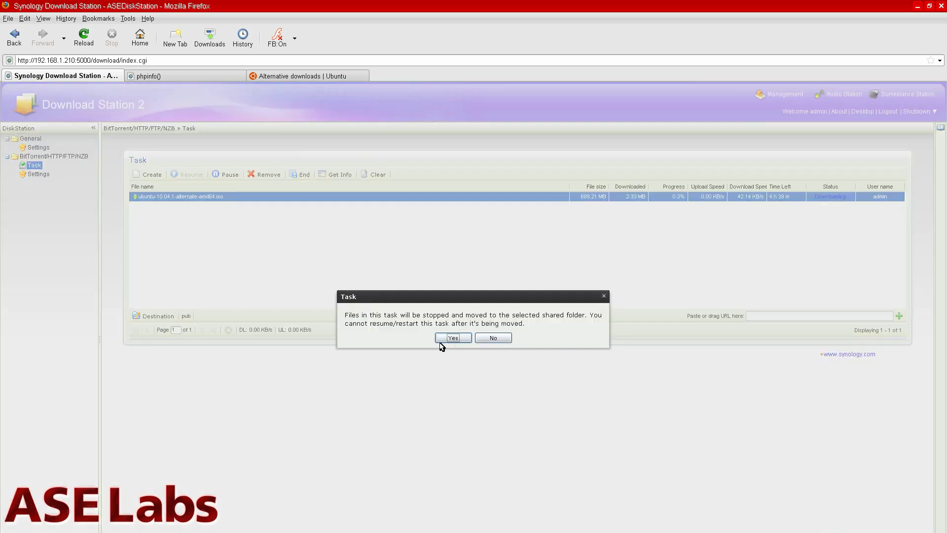
pyautogui.click(441, 341)
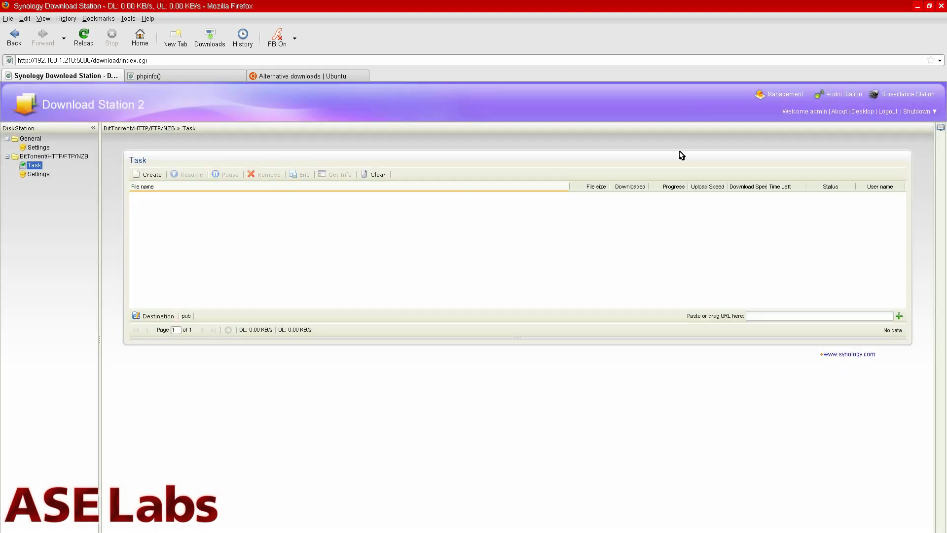
# - Return to Management, then launch Surveillance Station 4 to list the Airlink101 camera at 192.168.1.201
pyautogui.click(793, 96)
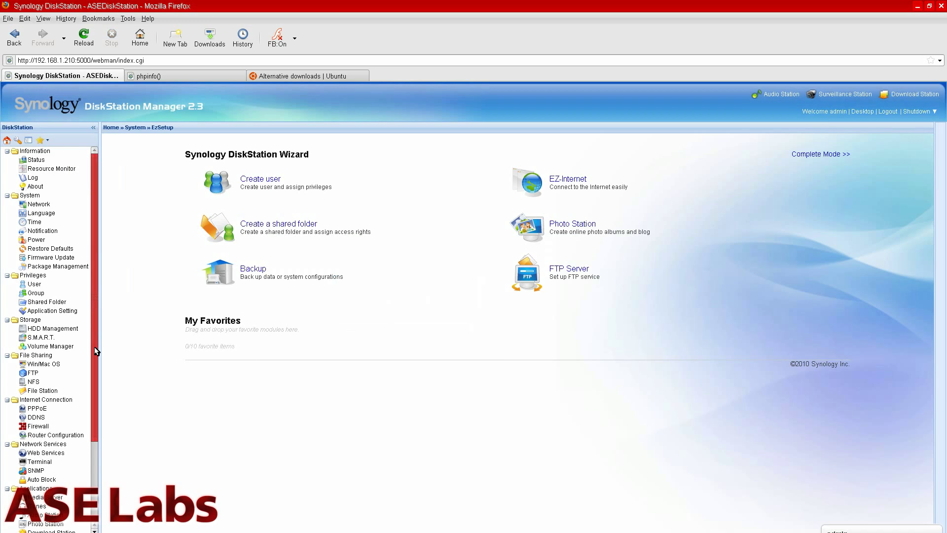
pyautogui.moveTo(90, 348); pyautogui.dragTo(91, 461)
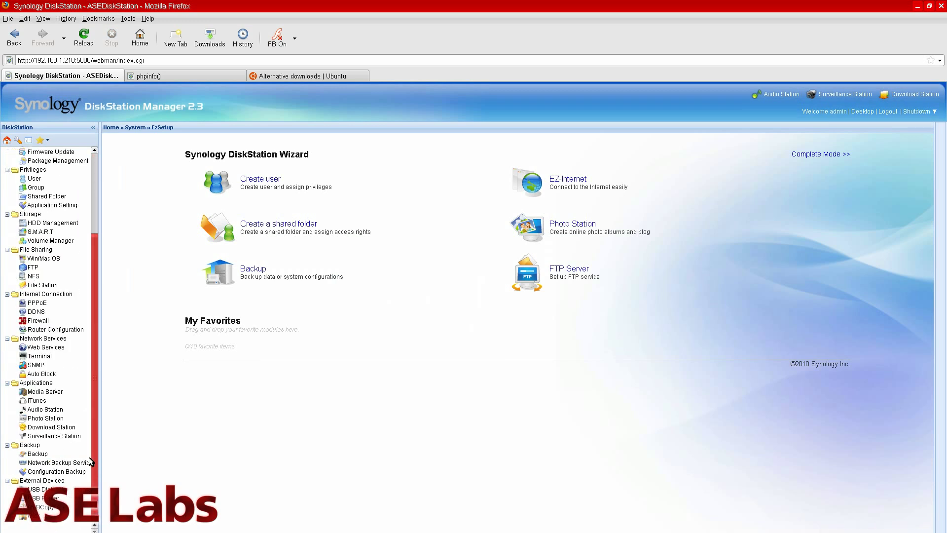
pyautogui.click(838, 95)
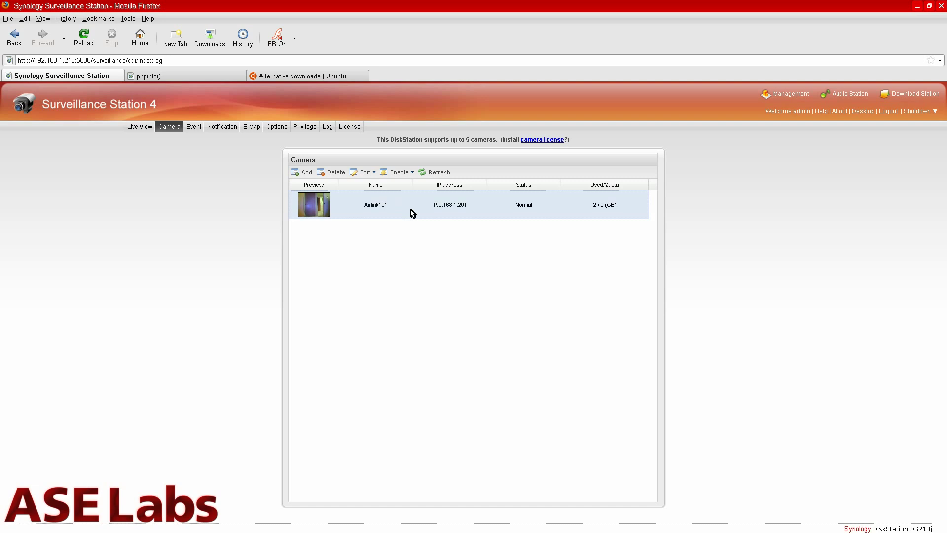
# - Watch the Airlink101 camera in Live View, then go back to the Camera list
pyautogui.click(142, 127)
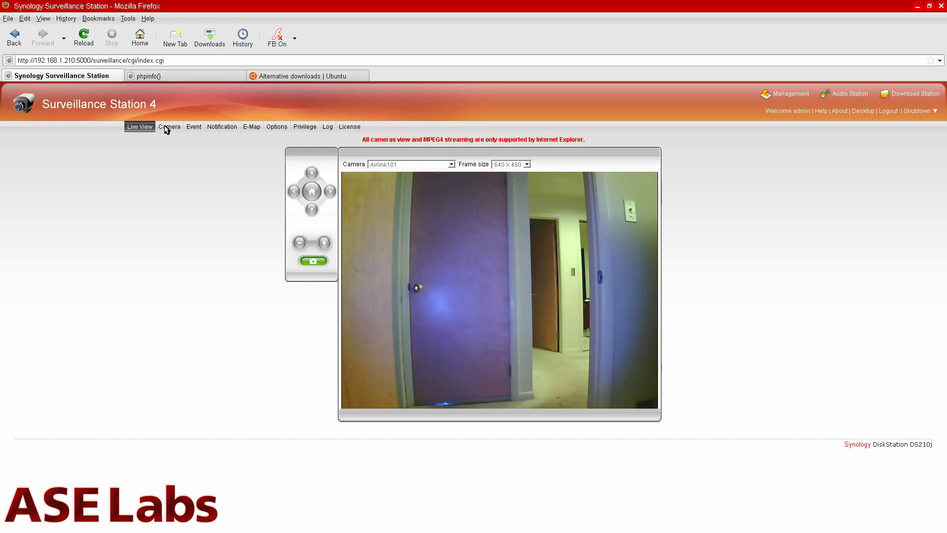
pyautogui.click(166, 129)
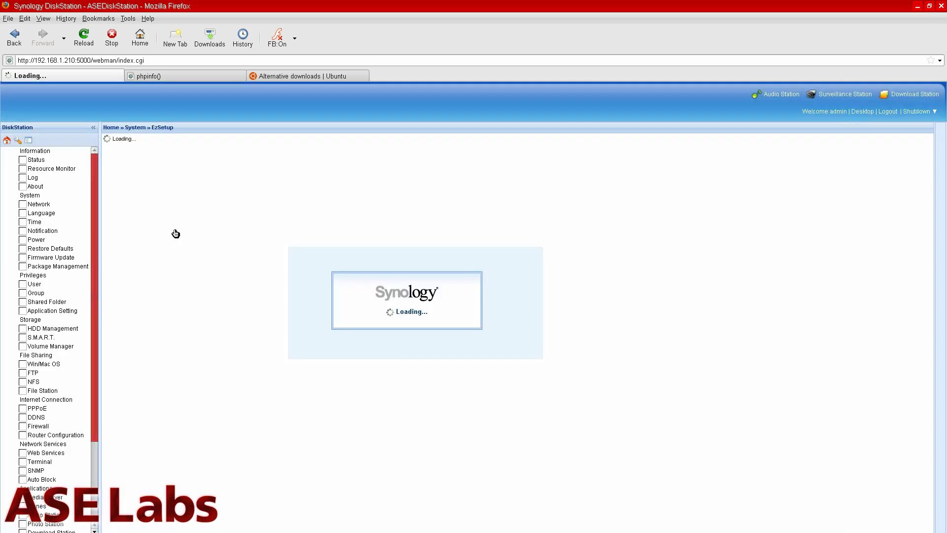
# - Open External Devices > USB Printer, which shows no USB printer is connected
pyautogui.scroll(-4, 75, 387)
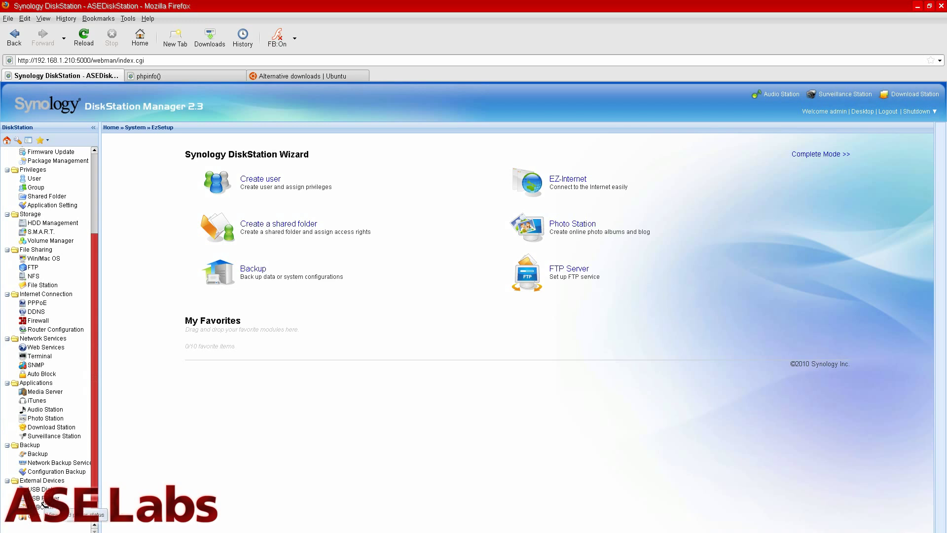
pyautogui.click(43, 501)
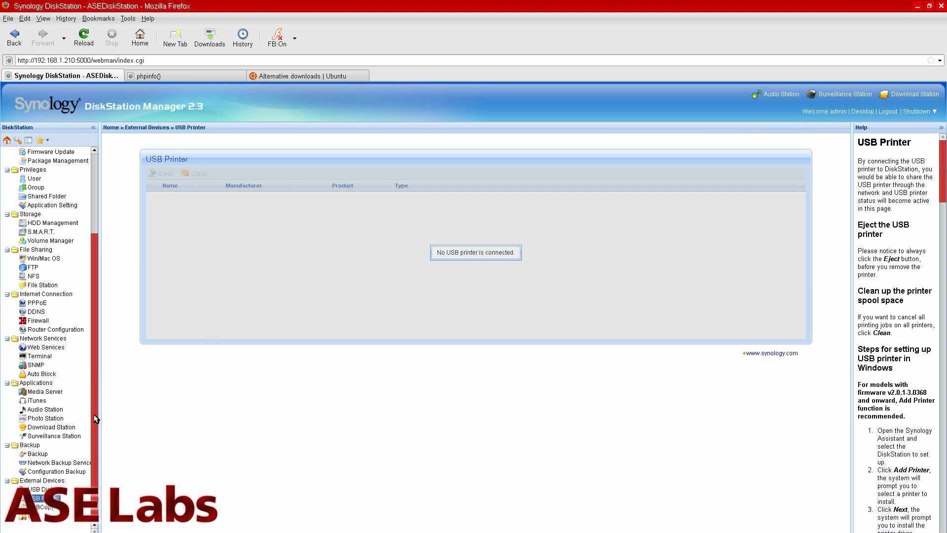
pyautogui.moveTo(98, 360); pyautogui.dragTo(97, 288)
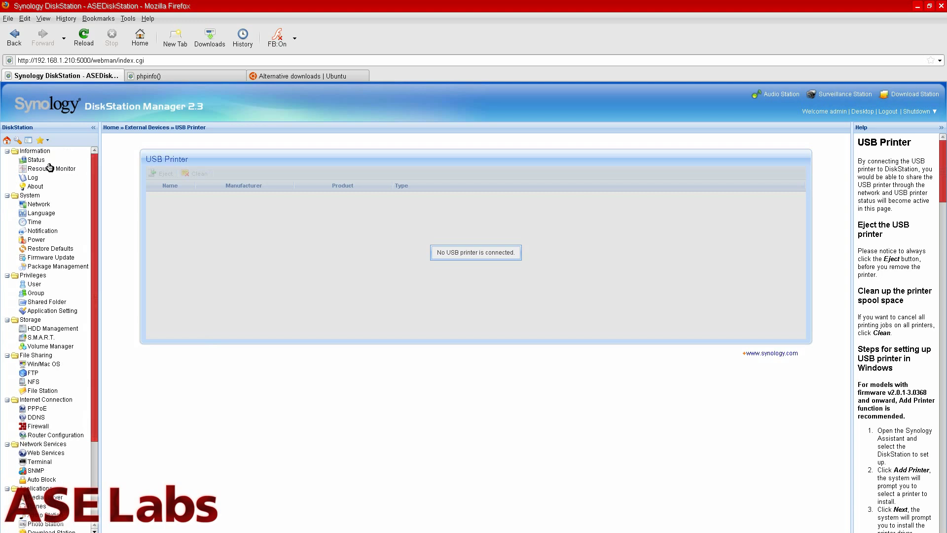